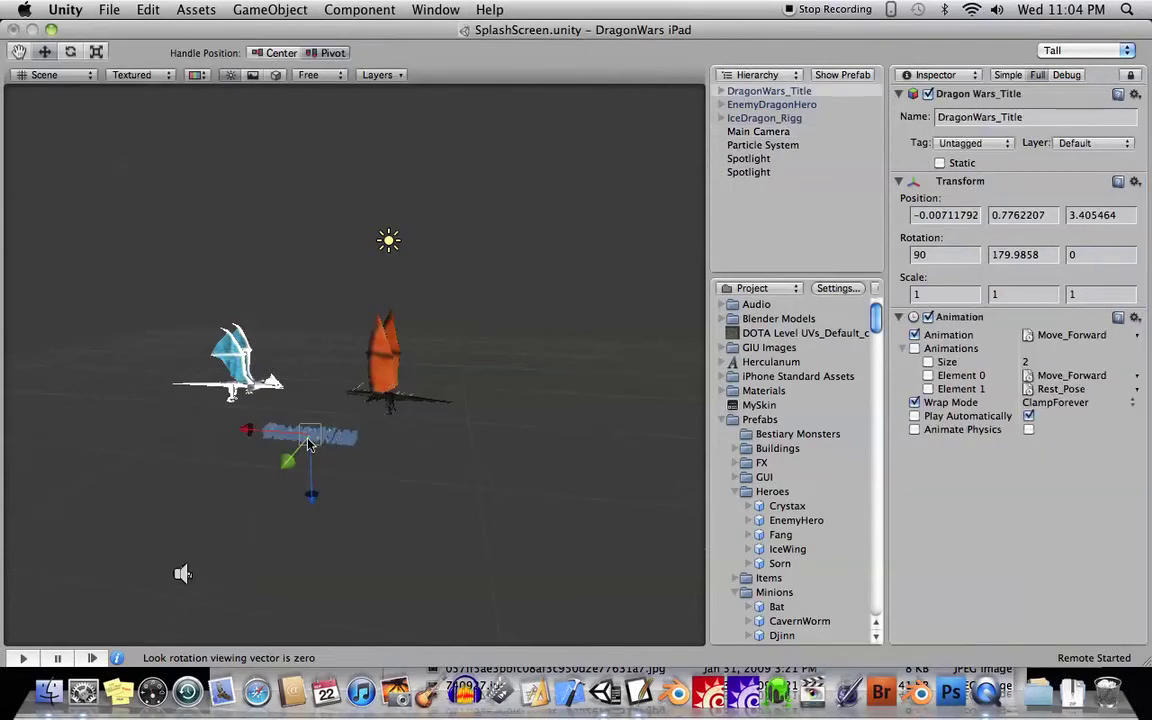
# Step: Orbit and zoom the Scene view around the dragons and DragonWars title
pyautogui.keyDown('alt'); pyautogui.moveTo(308, 443); pyautogui.dragTo(460, 405, button='right'); pyautogui.keyUp('alt')
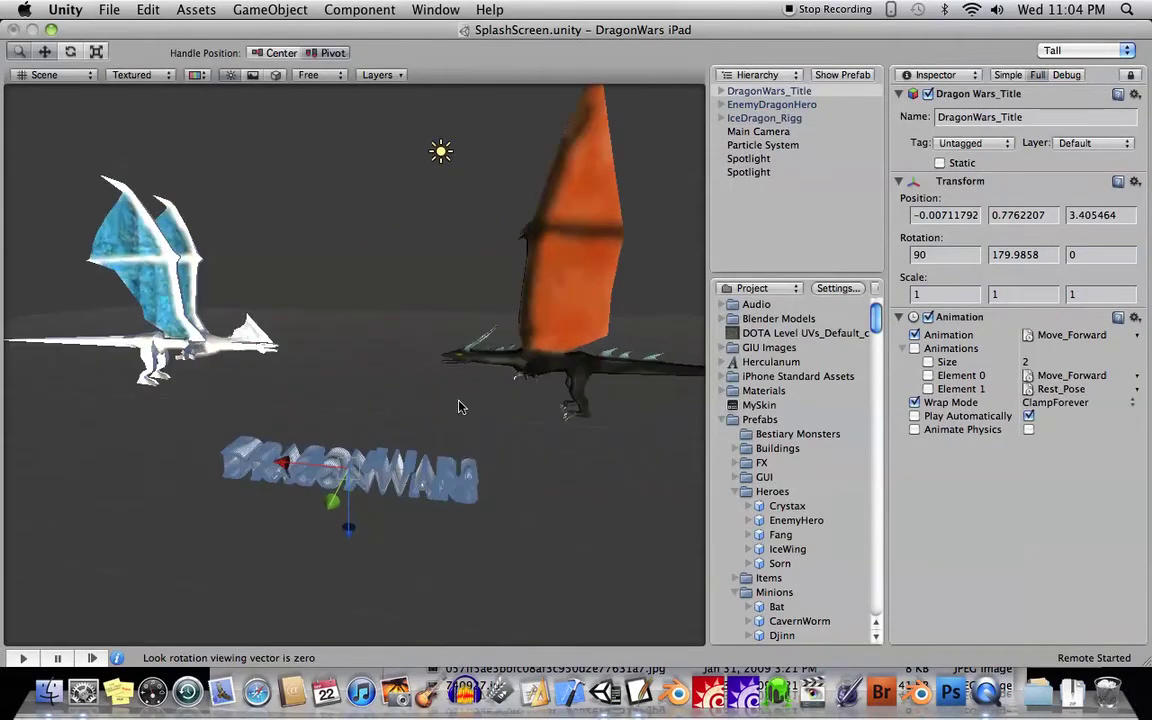
pyautogui.moveTo(460, 405)
pyautogui.keyDown('alt'); pyautogui.mouseDown()
pyautogui.moveTo(401, 393)
pyautogui.moveTo(440, 368)
pyautogui.moveTo(420, 334)
pyautogui.moveTo(404, 342)
pyautogui.moveTo(437, 334)
pyautogui.moveTo(398, 347)
pyautogui.moveTo(416, 327)
pyautogui.moveTo(410, 336)
pyautogui.mouseUp(); pyautogui.keyUp('alt')
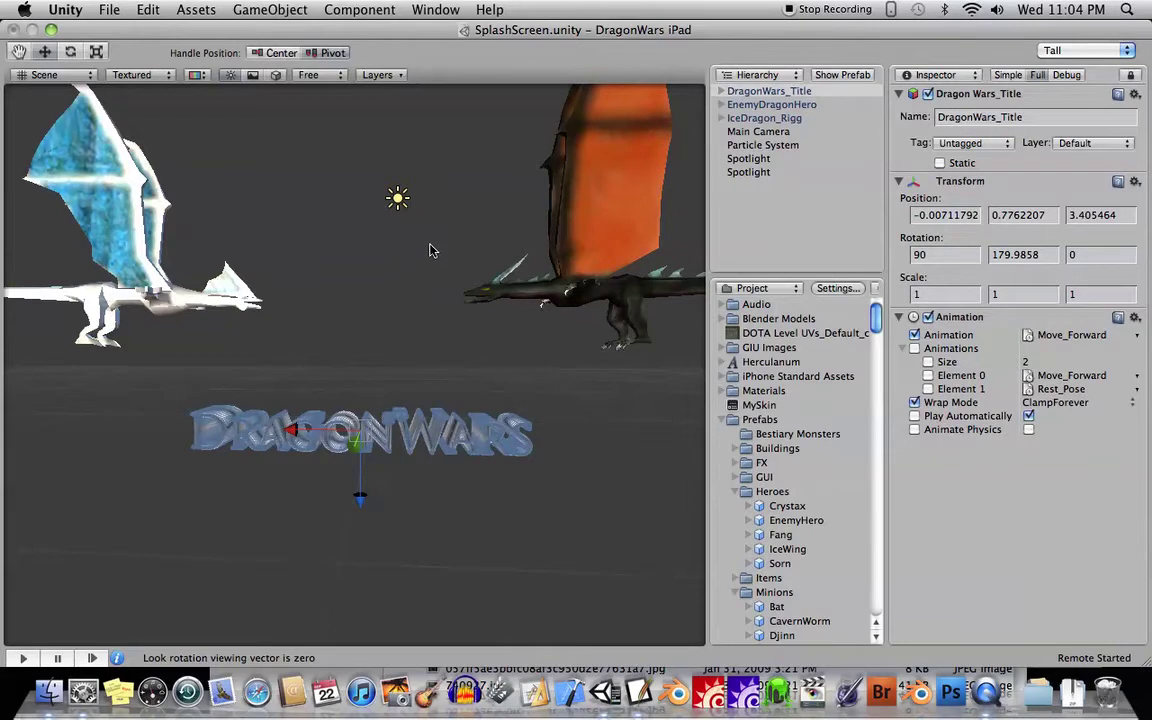
pyautogui.keyDown('alt'); pyautogui.moveTo(429, 247); pyautogui.dragTo(390, 347); pyautogui.keyUp('alt')
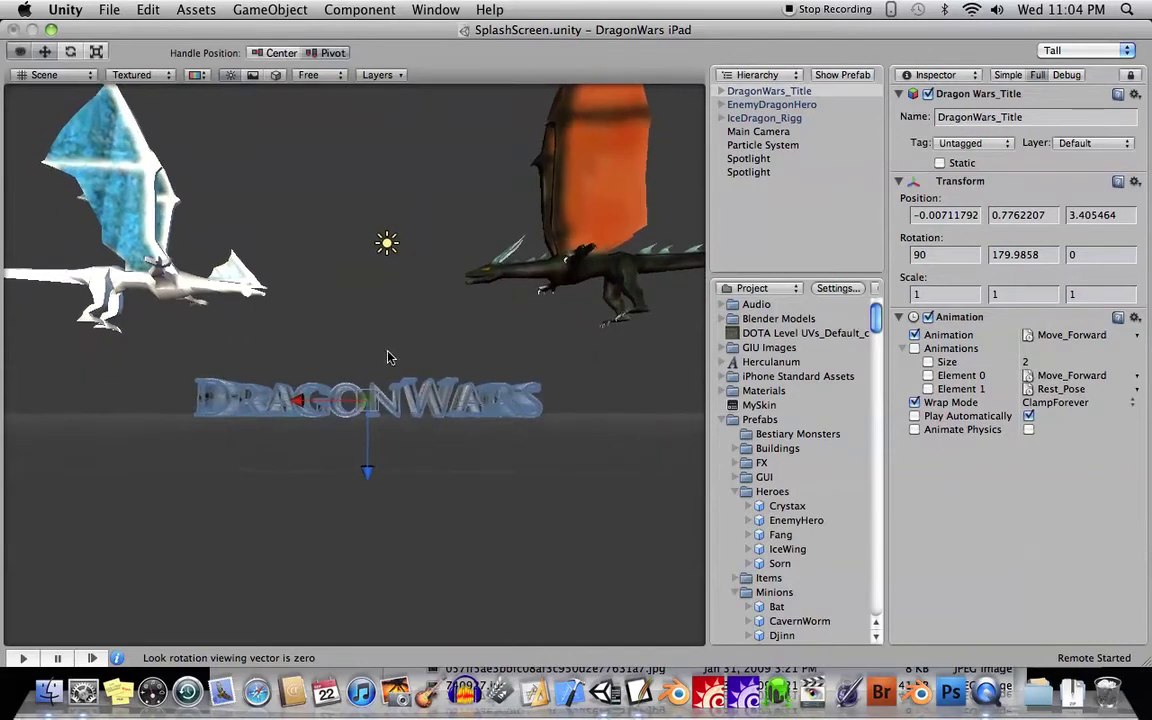
pyautogui.keyDown('alt'); pyautogui.moveTo(389, 350); pyautogui.dragTo(427, 343, button='right'); pyautogui.keyUp('alt')
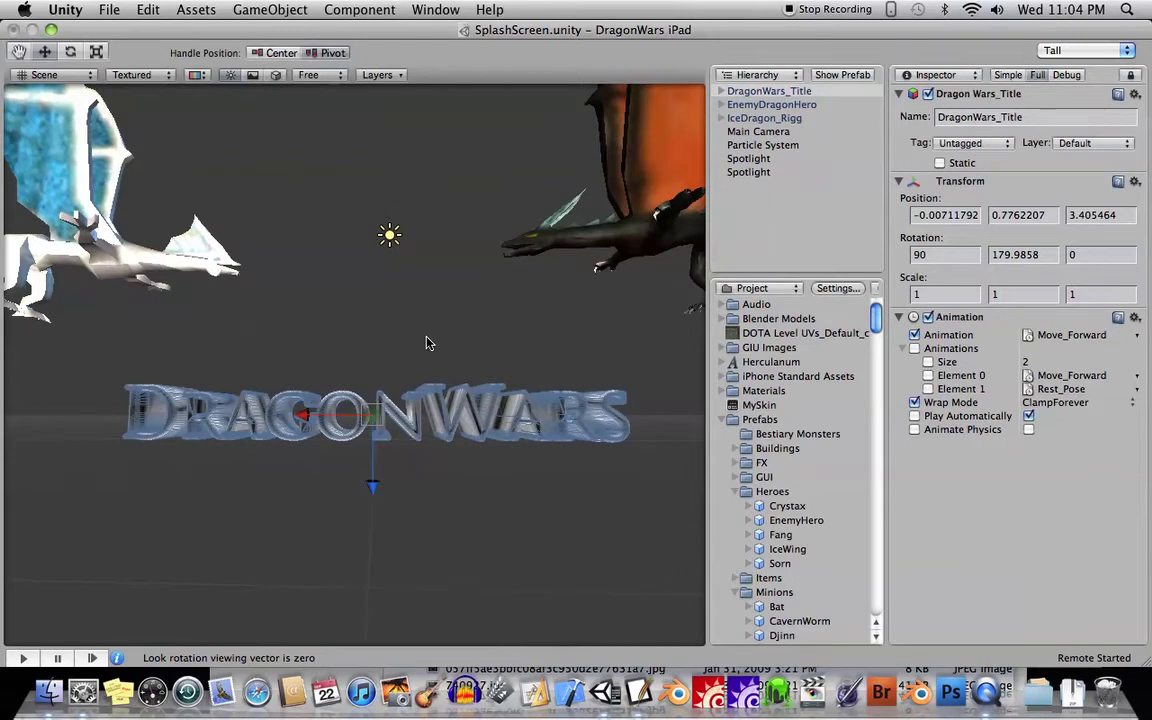
pyautogui.moveTo(424, 341)
pyautogui.keyDown('alt'); pyautogui.mouseDown()
pyautogui.moveTo(419, 329)
pyautogui.moveTo(426, 337)
pyautogui.mouseUp(); pyautogui.keyUp('alt')
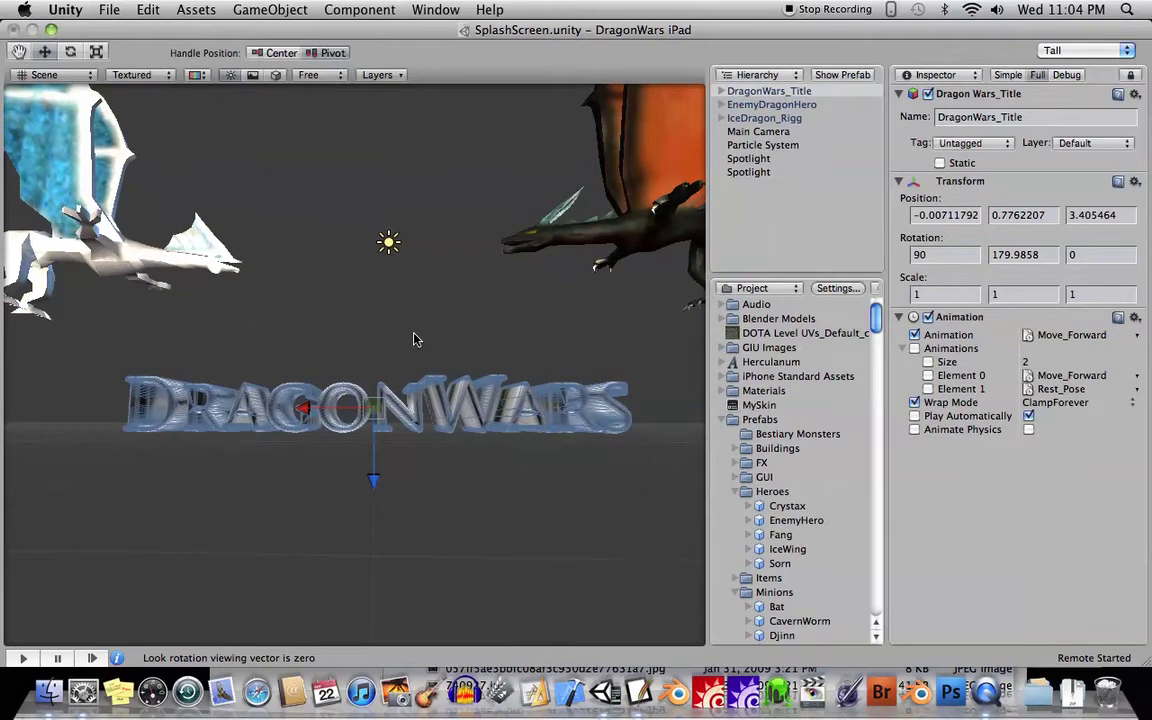
pyautogui.moveTo(410, 338)
pyautogui.keyDown('alt'); pyautogui.mouseDown(button='right')
pyautogui.moveTo(386, 347)
pyautogui.moveTo(410, 338)
pyautogui.mouseUp(button='right'); pyautogui.keyUp('alt')
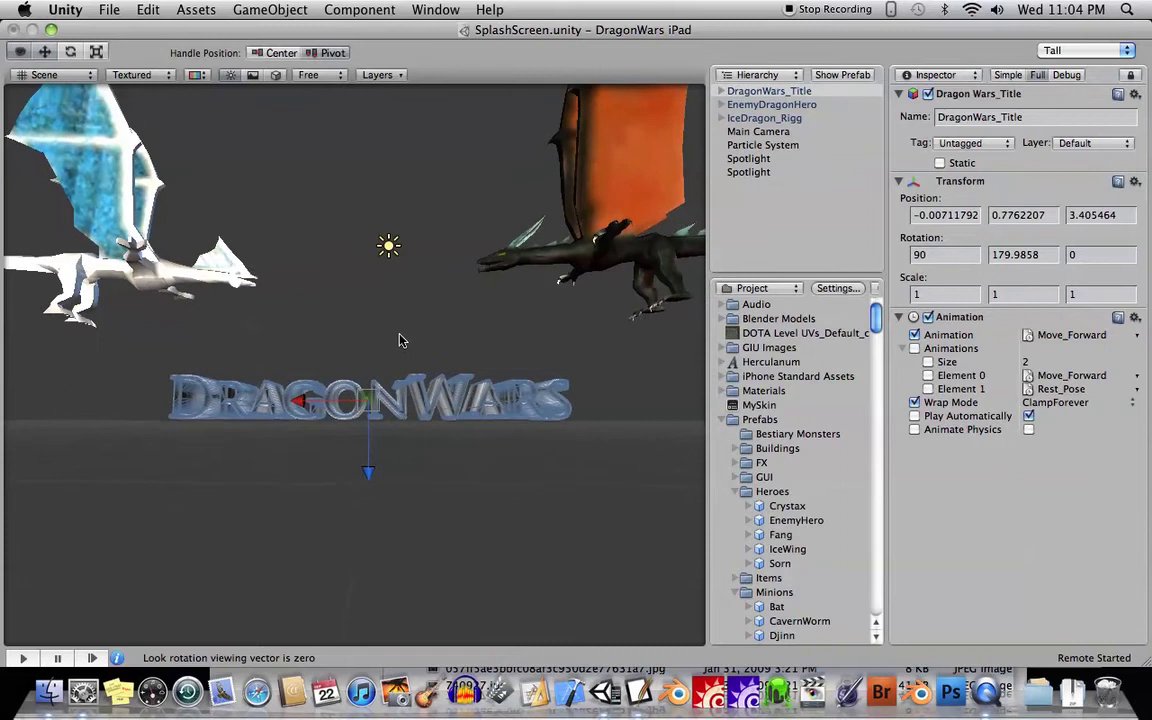
pyautogui.moveTo(399, 337)
pyautogui.keyDown('alt'); pyautogui.mouseDown()
pyautogui.moveTo(357, 424)
pyautogui.moveTo(355, 411)
pyautogui.moveTo(336, 413)
pyautogui.moveTo(285, 432)
pyautogui.moveTo(320, 442)
pyautogui.moveTo(411, 327)
pyautogui.moveTo(337, 360)
pyautogui.moveTo(284, 322)
pyautogui.moveTo(223, 548)
pyautogui.mouseUp(); pyautogui.keyUp('alt')
# Step: Select the Main Camera to show its components, briefly visiting Finder and returning
pyautogui.click(195, 527)
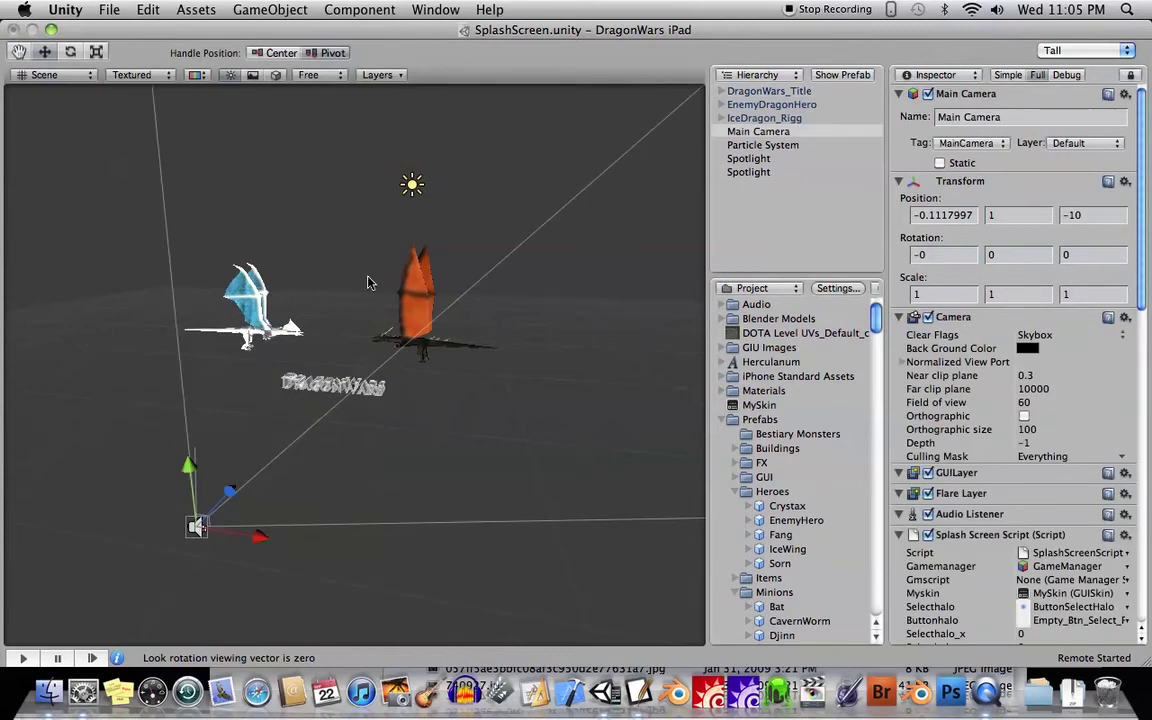
pyautogui.click(48, 690)
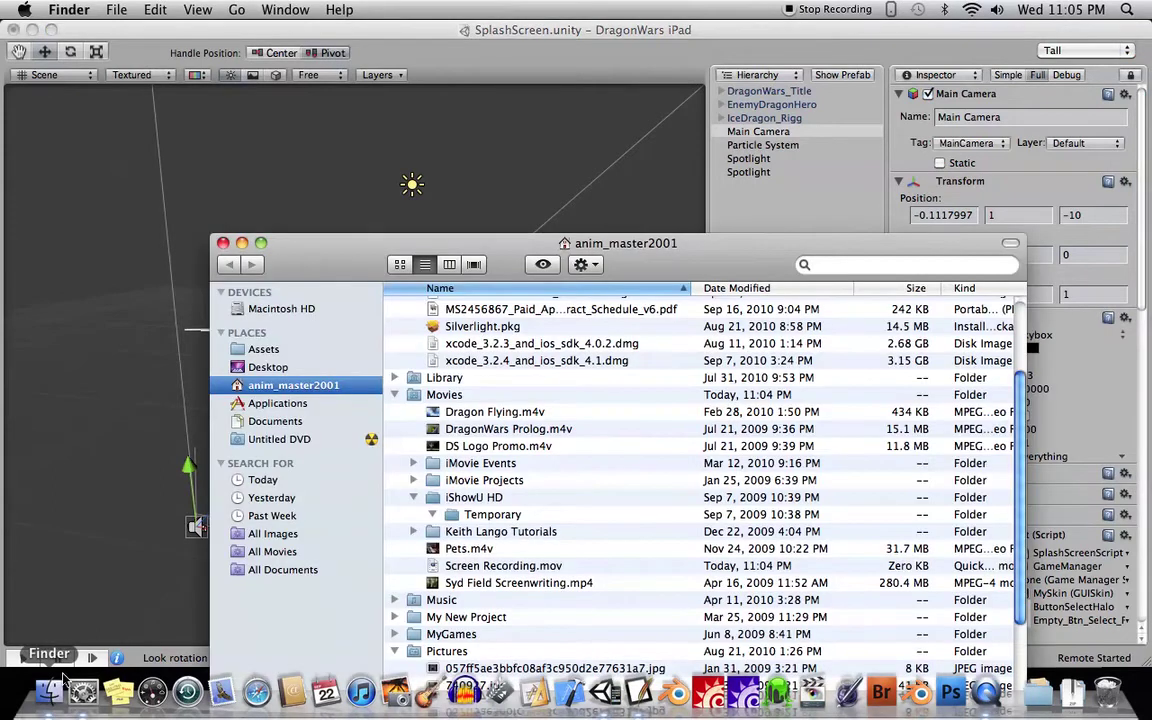
pyautogui.click(382, 94)
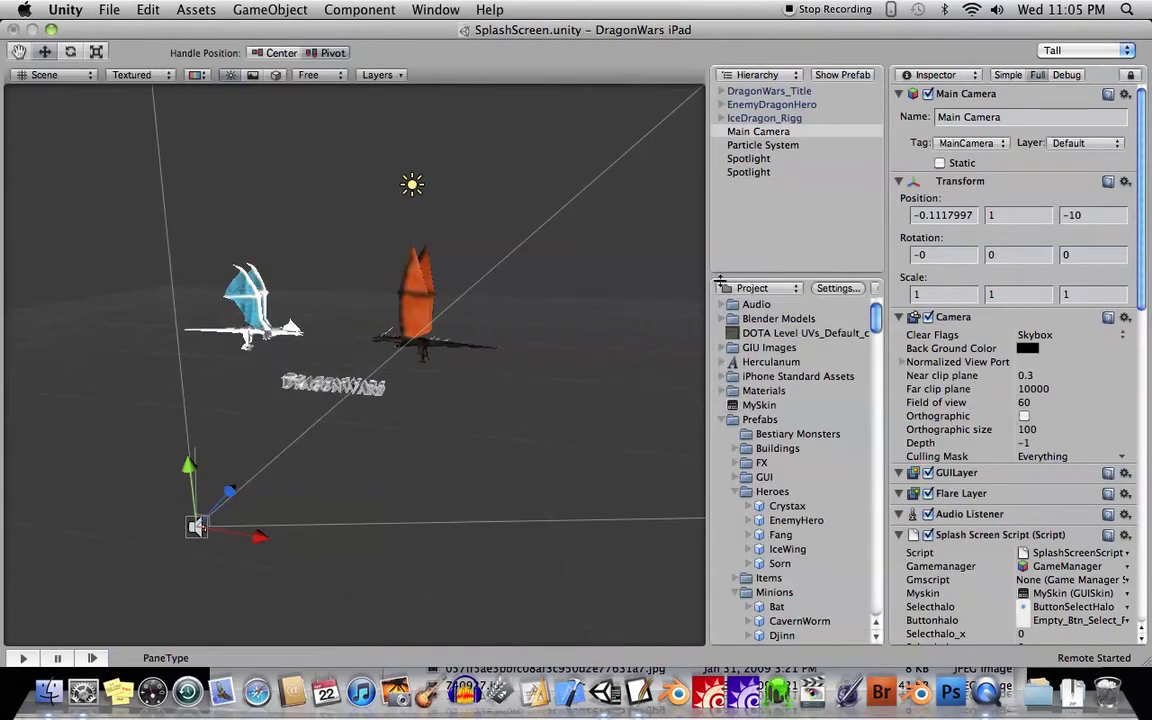
# Step: Widen the Project pane, collapse Prefabs and Scripts, and expand the Scenes folder
pyautogui.moveTo(713, 279)
pyautogui.mouseDown()
pyautogui.moveTo(689, 272)
pyautogui.moveTo(641, 290)
pyautogui.mouseUp()
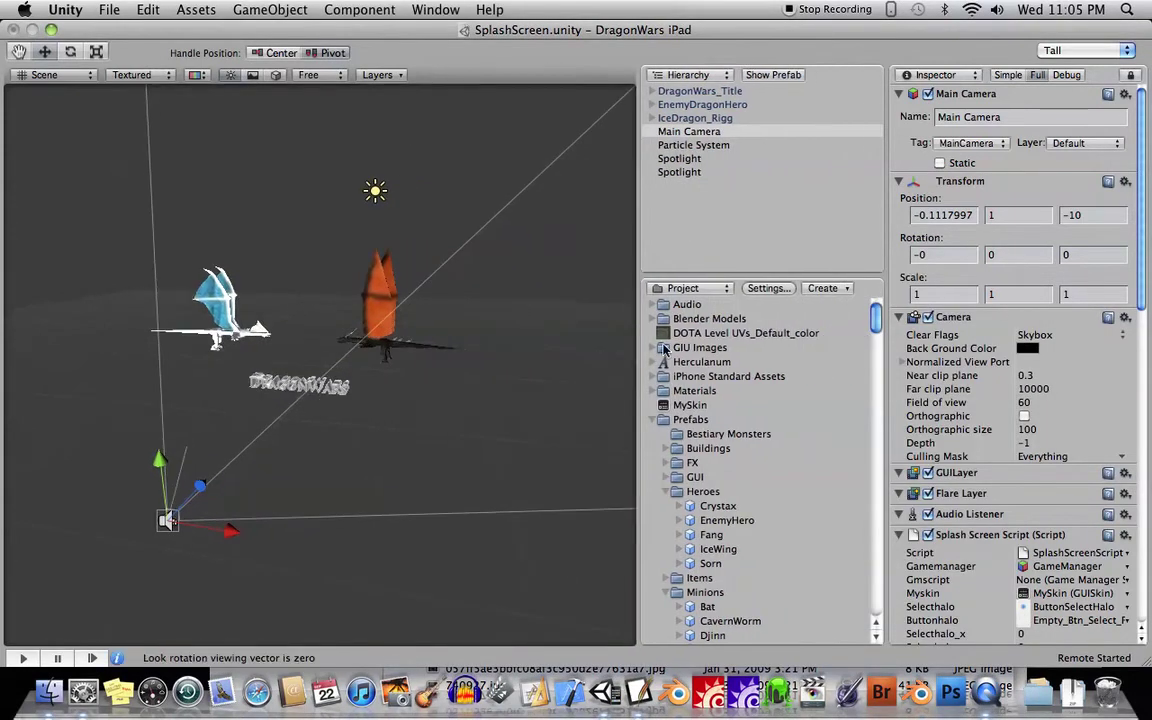
pyautogui.click(655, 419)
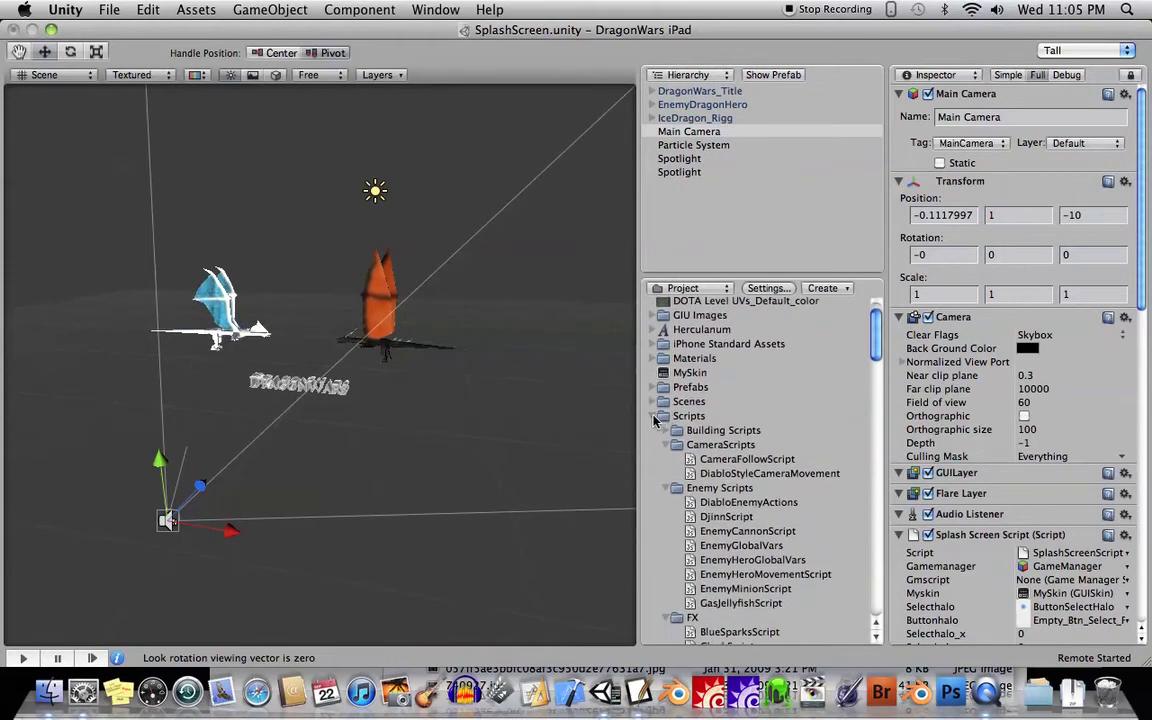
pyautogui.click(663, 448)
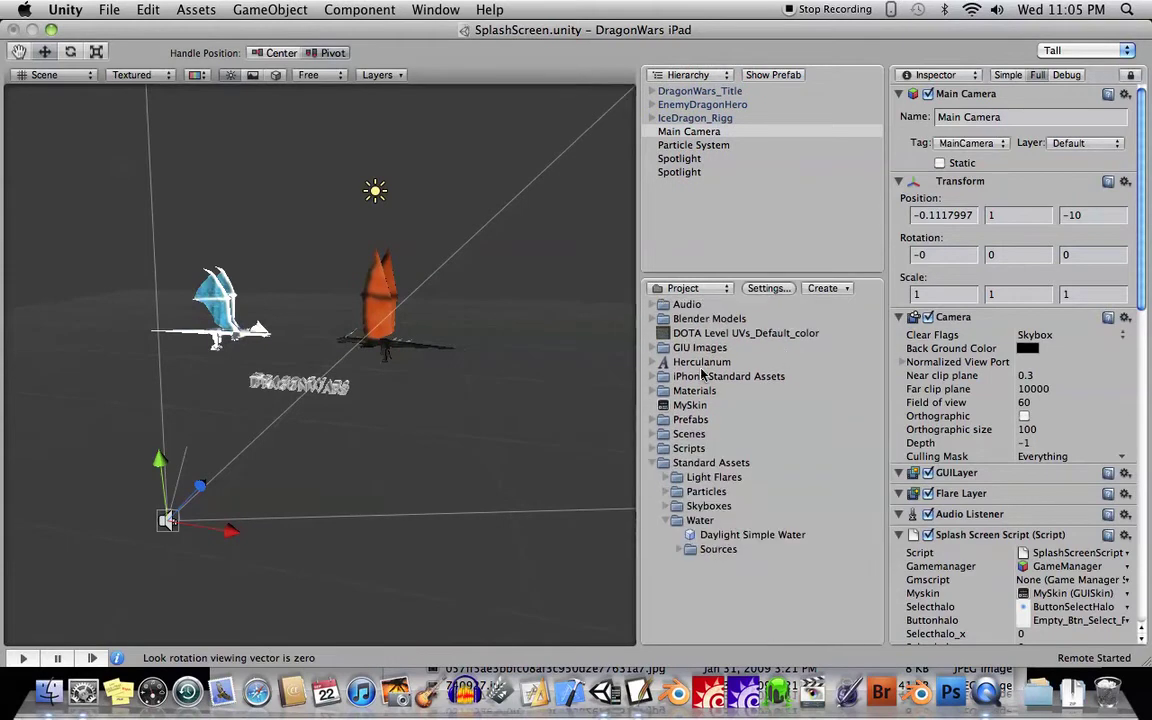
pyautogui.click(652, 434)
pyautogui.scroll(-3, 652, 438)
pyautogui.scroll(-3, 652, 438)
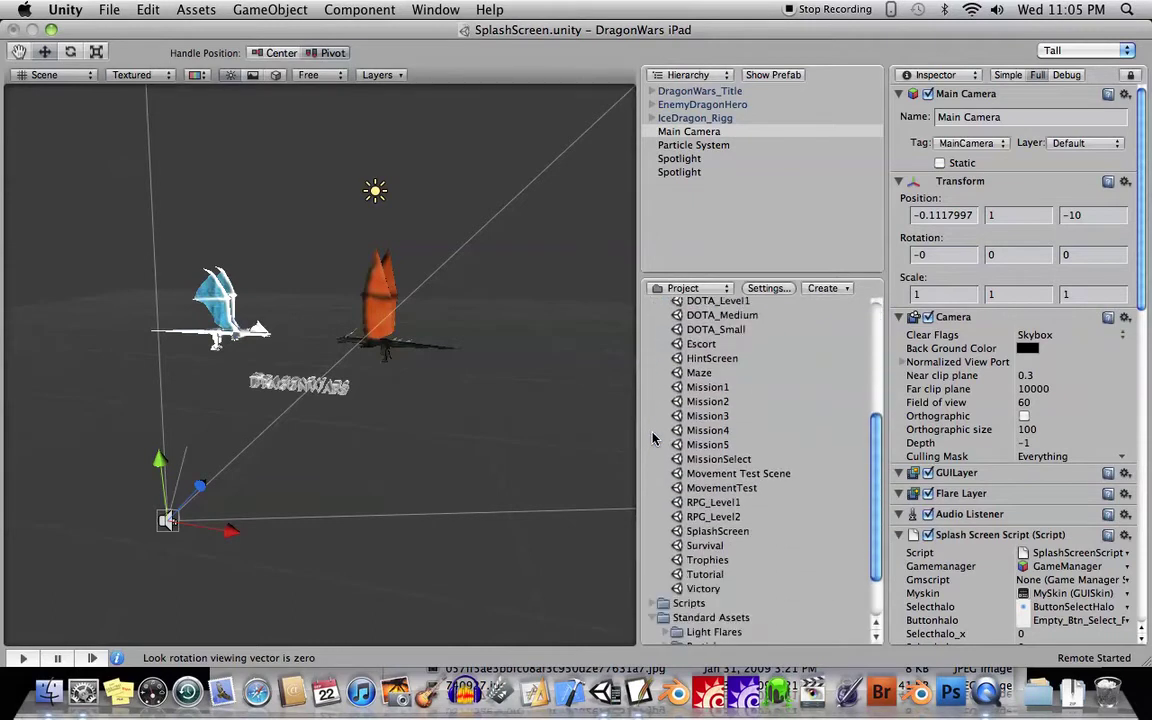
pyautogui.scroll(-3, 652, 438)
pyautogui.scroll(2, 652, 438)
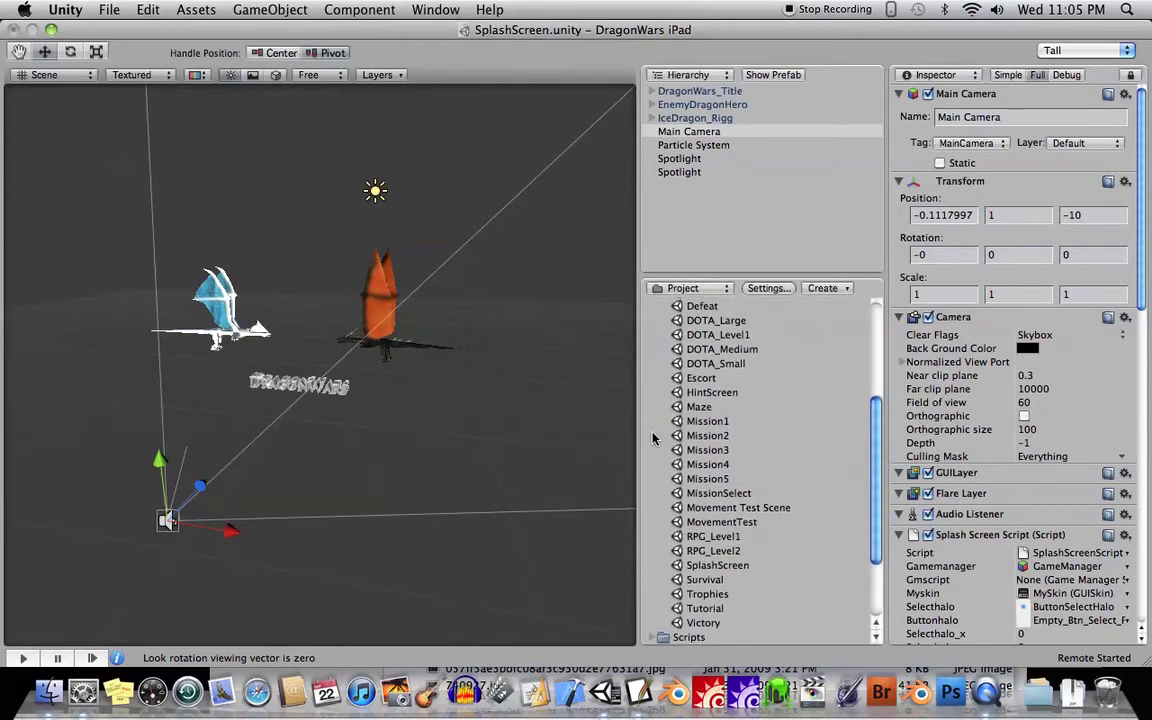
# Step: Inspect the Mission1, next Mission and DOTA scene assets in the Project panel
pyautogui.moveTo(430, 418)
pyautogui.keyDown('alt'); pyautogui.mouseDown()
pyautogui.moveTo(437, 440)
pyautogui.moveTo(427, 427)
pyautogui.moveTo(455, 418)
pyautogui.moveTo(419, 419)
pyautogui.moveTo(430, 418)
pyautogui.mouseUp(); pyautogui.keyUp('alt')
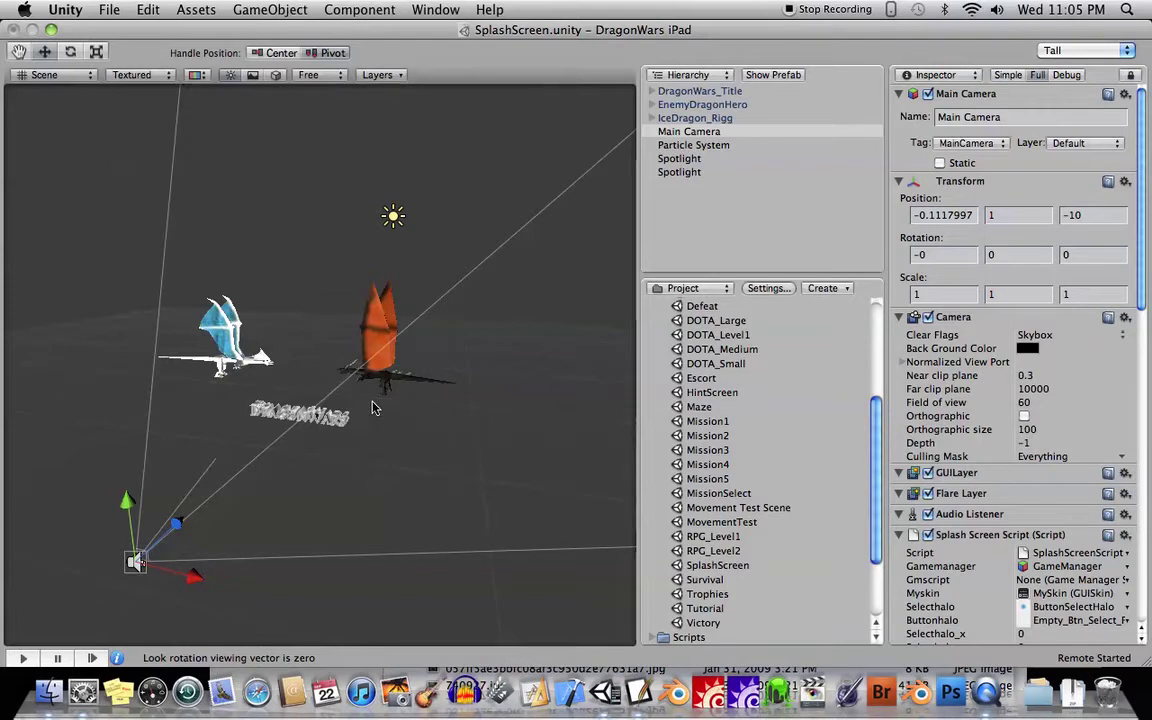
pyautogui.click(688, 421)
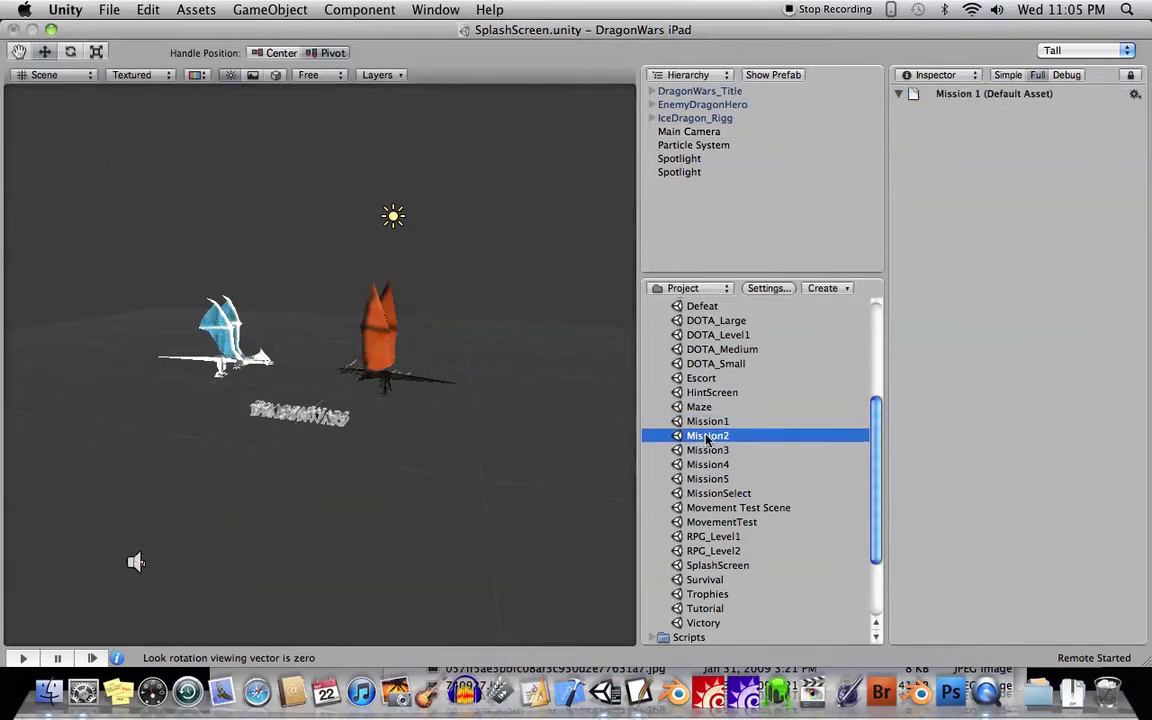
pyautogui.click(705, 464)
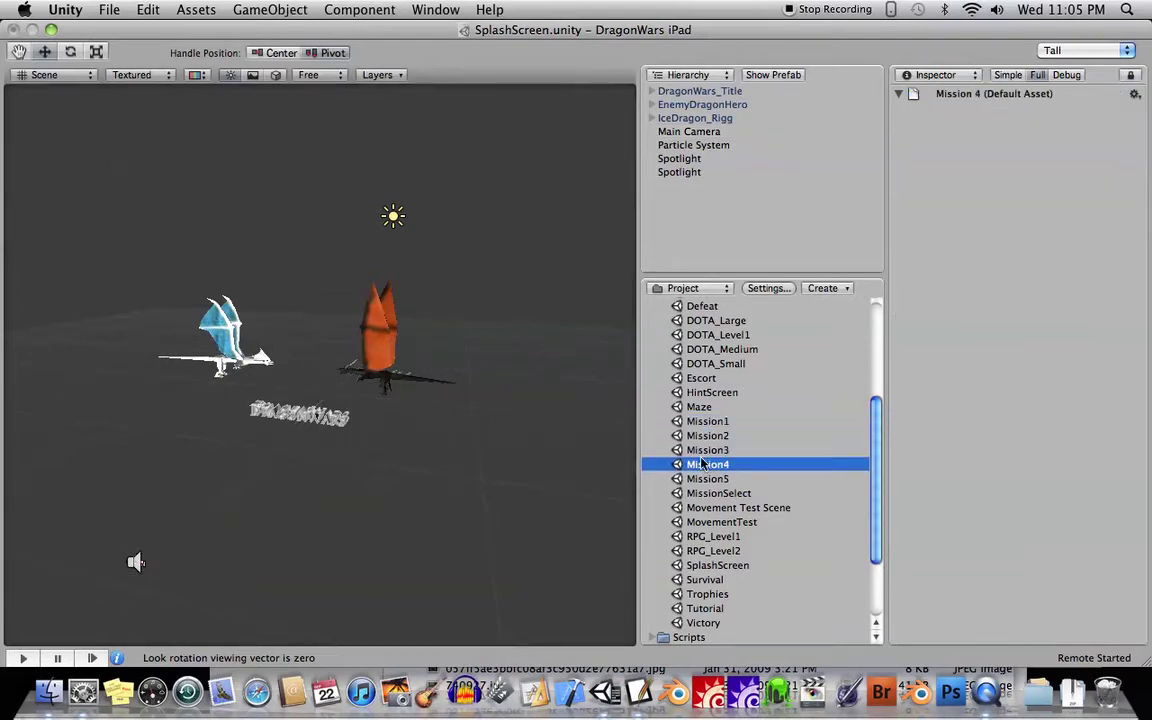
pyautogui.click(726, 349)
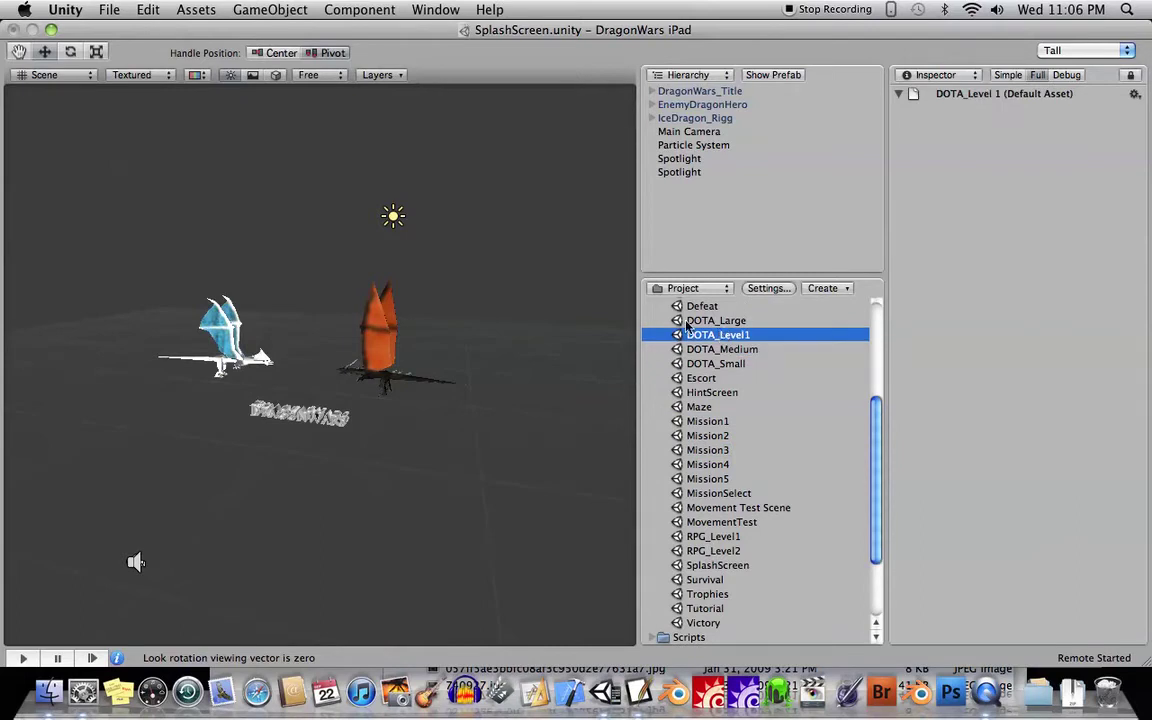
# Step: Select Main Camera and bring up the Splash Screen Script component's context menu
pyautogui.click(700, 133)
pyautogui.scroll(-2, 1147, 435)
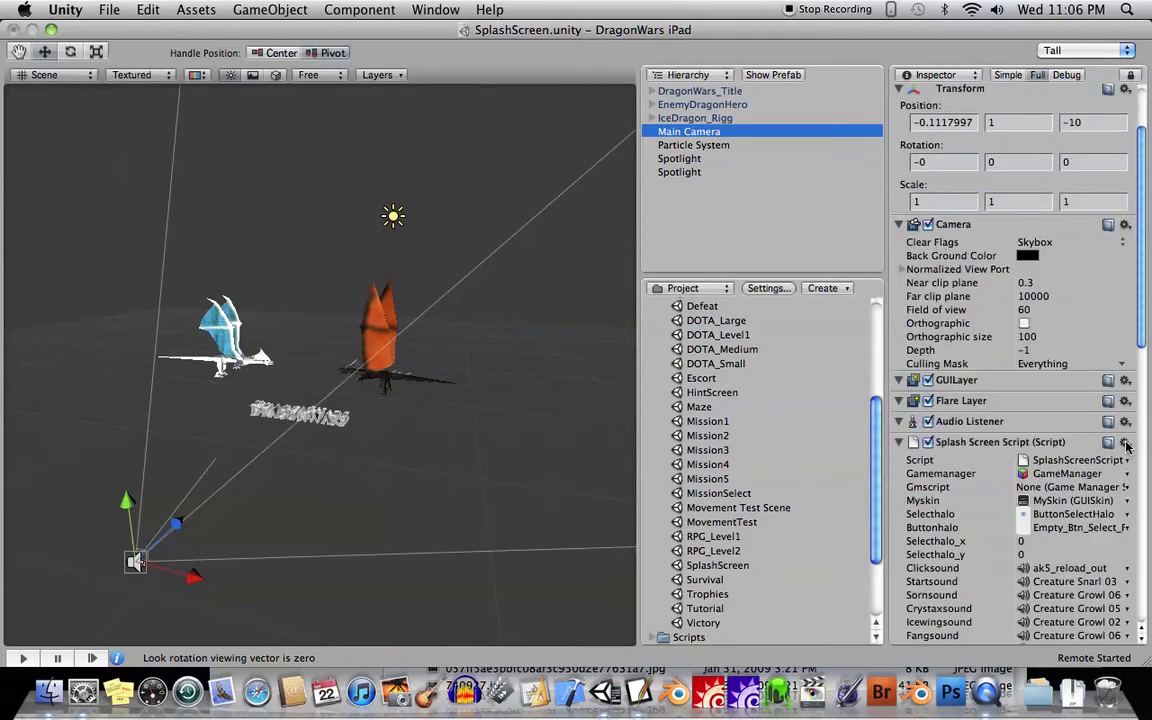
pyautogui.rightClick(995, 442)
# Step: Edit SplashScreenScript.js in Unitron and highlight the Application.LoadLevel("Survival") line
pyautogui.click(1050, 503)
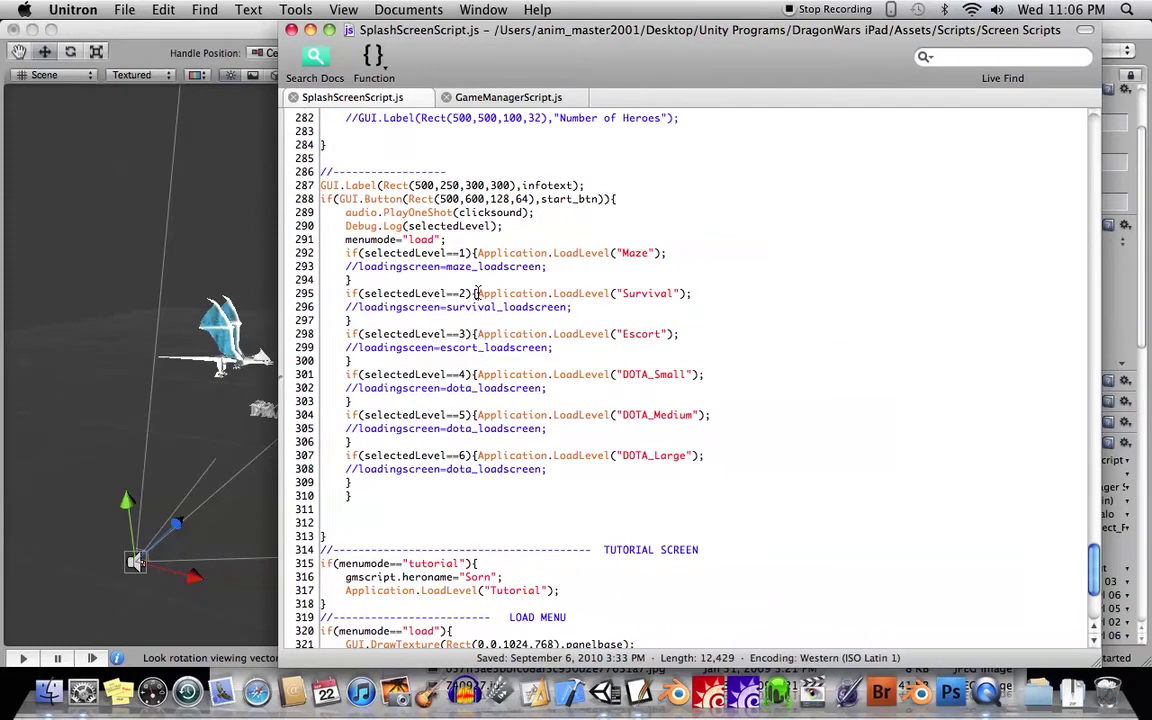
pyautogui.moveTo(477, 293); pyautogui.dragTo(710, 290)
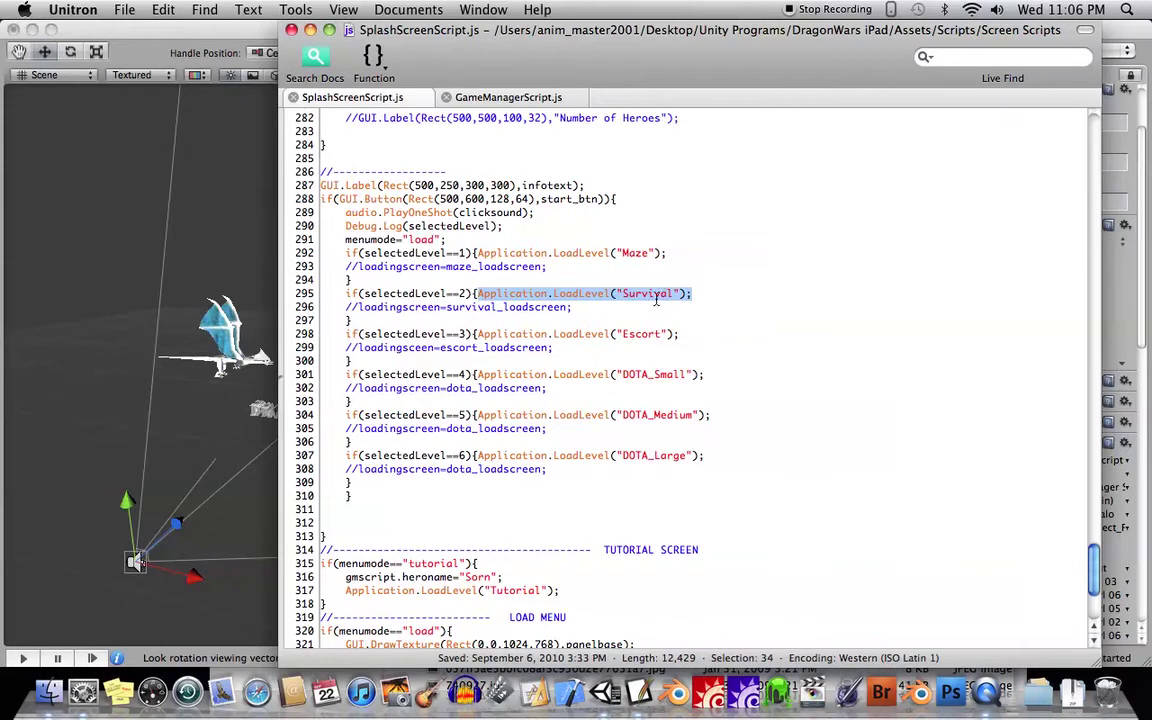
pyautogui.click(190, 250)
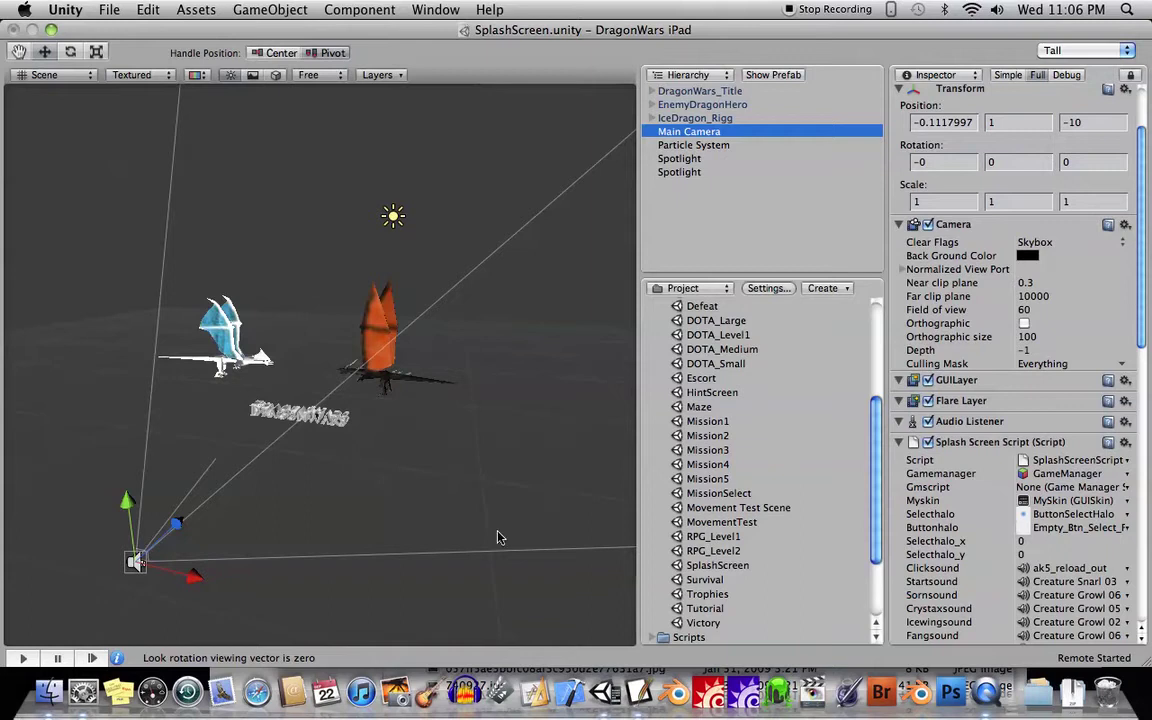
pyautogui.click(637, 693)
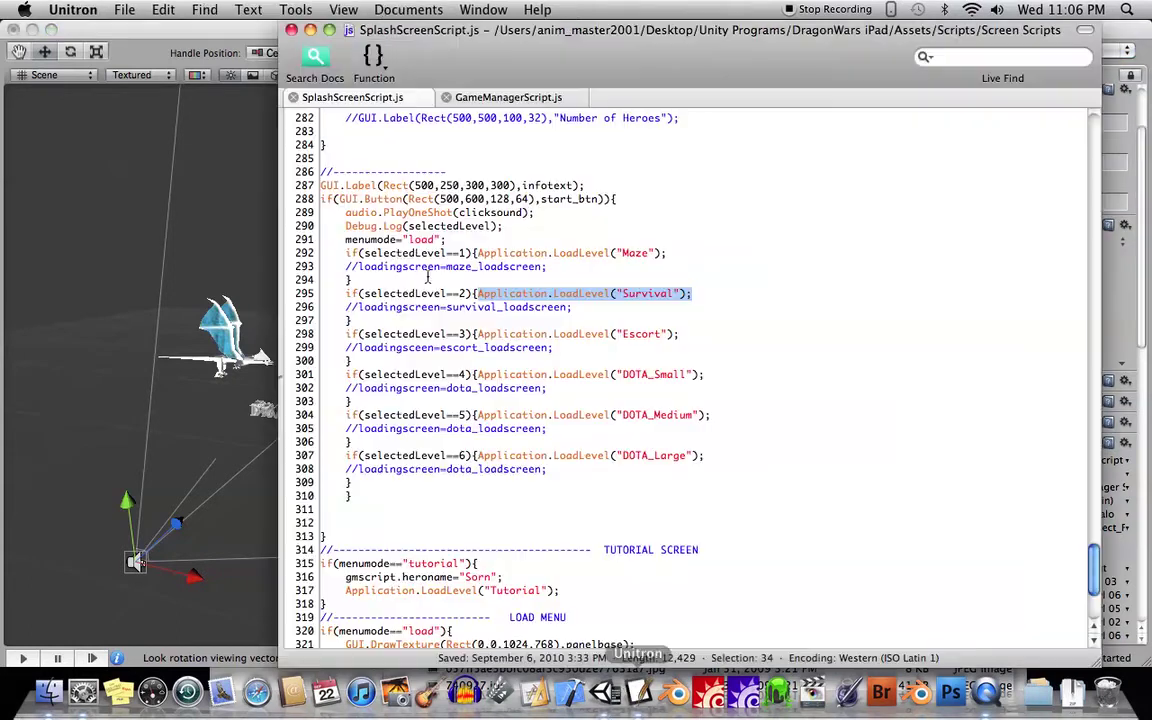
# Step: Review GameManagerScript.js, highlighting function Start and DontDestroyOnLoad(this), then return to Unity
pyautogui.click(460, 97)
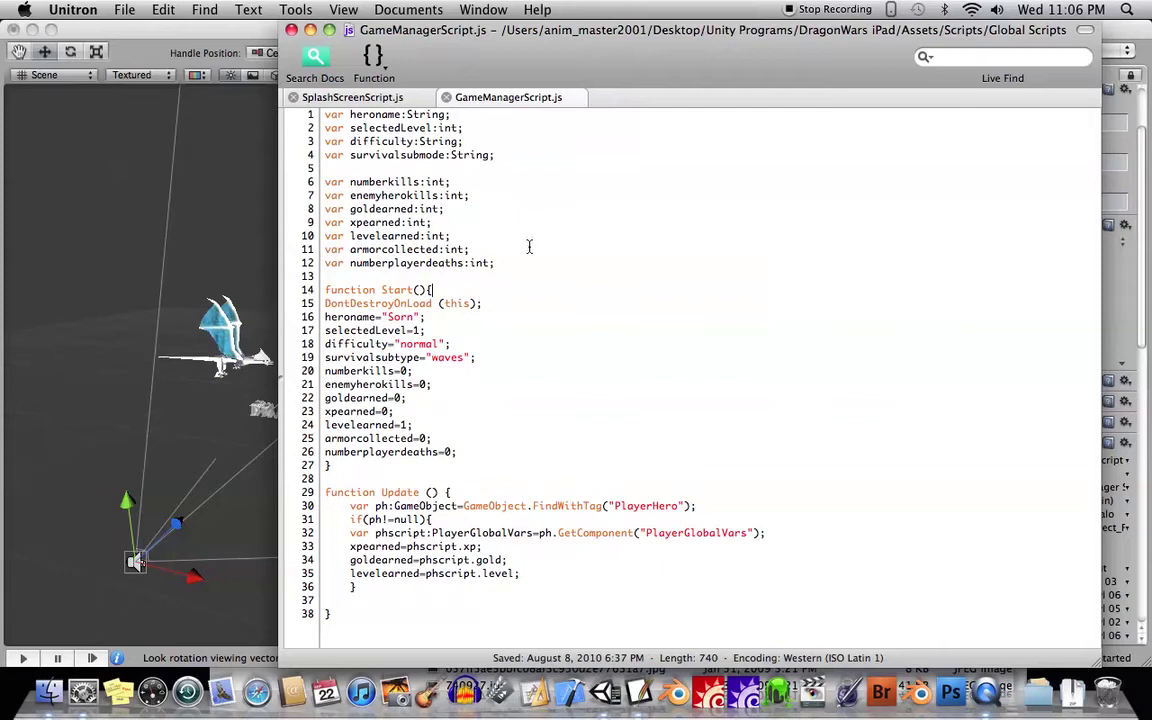
pyautogui.moveTo(326, 290); pyautogui.dragTo(433, 290)
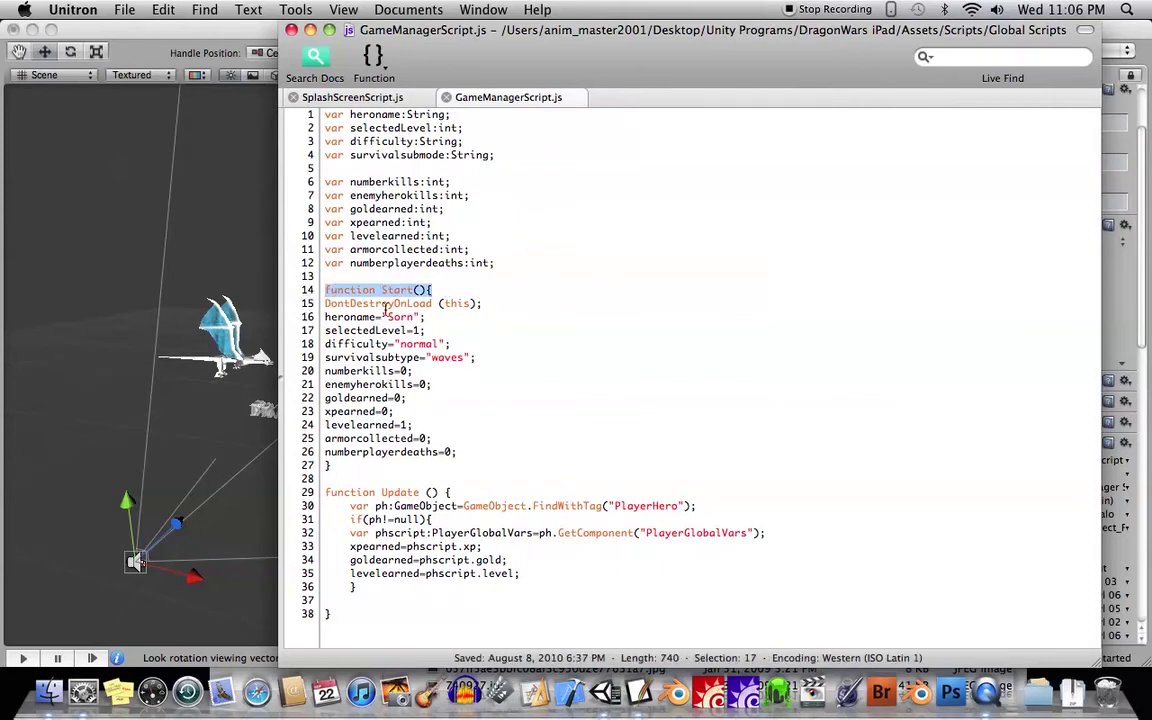
pyautogui.doubleClick(409, 303)
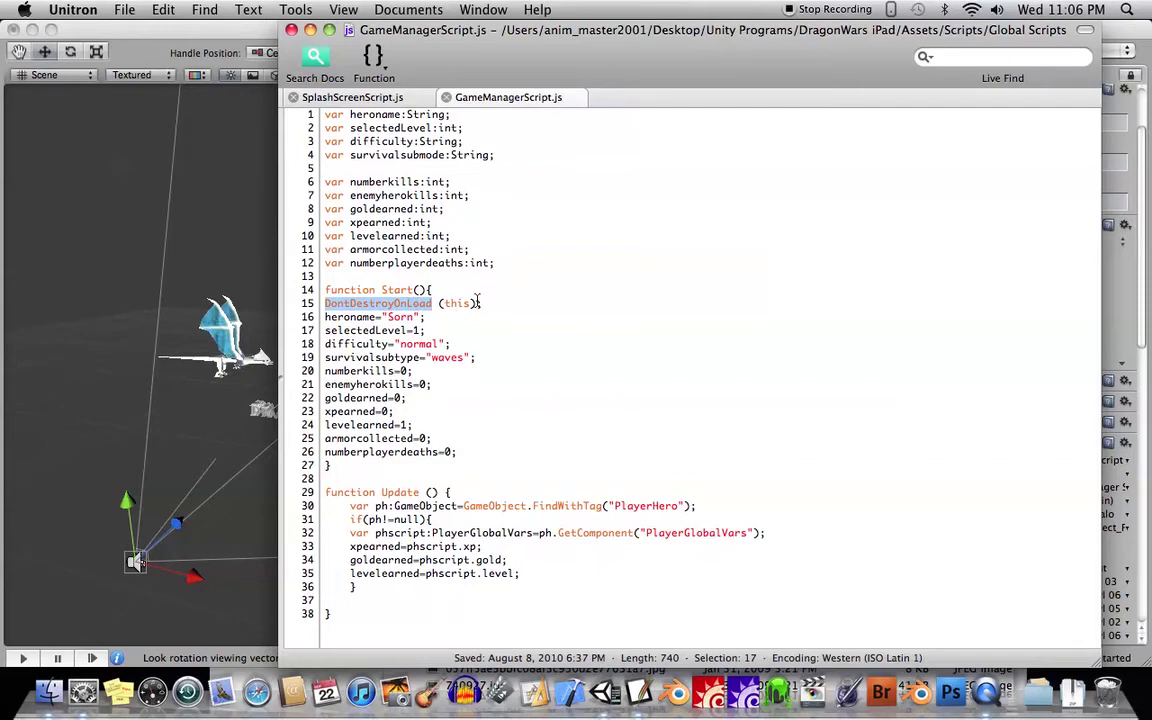
pyautogui.keyDown('shift'); pyautogui.click(481, 303); pyautogui.keyUp('shift')
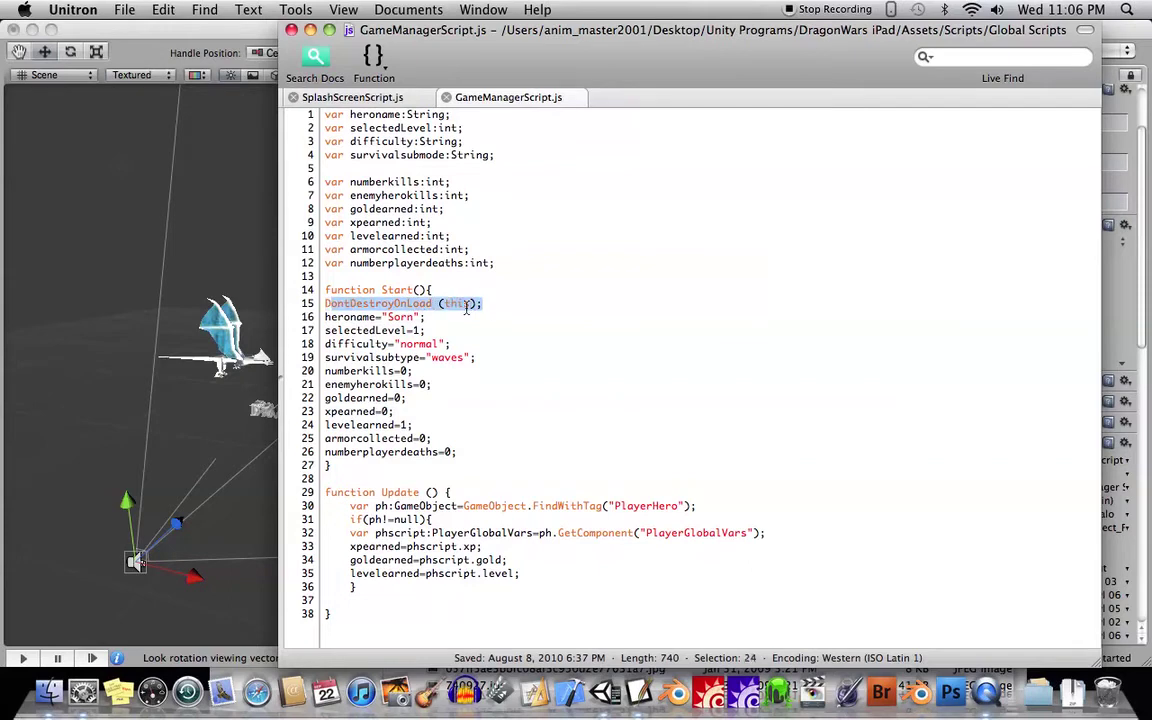
pyautogui.click(498, 299)
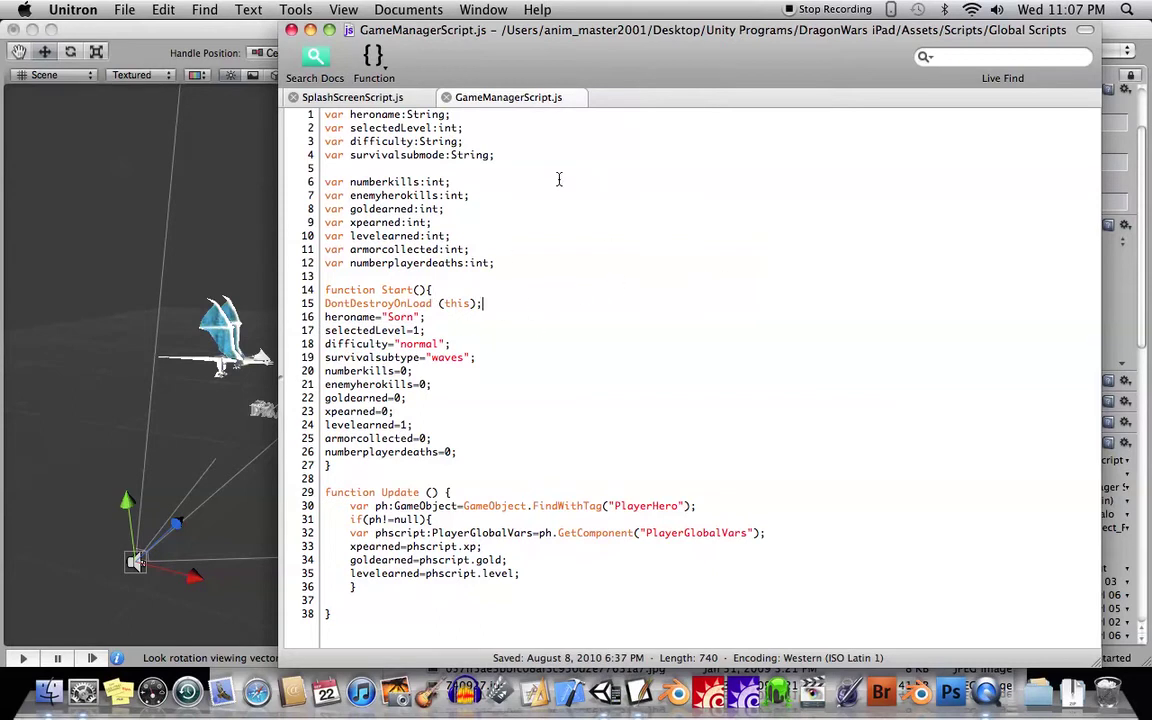
pyautogui.click(180, 220)
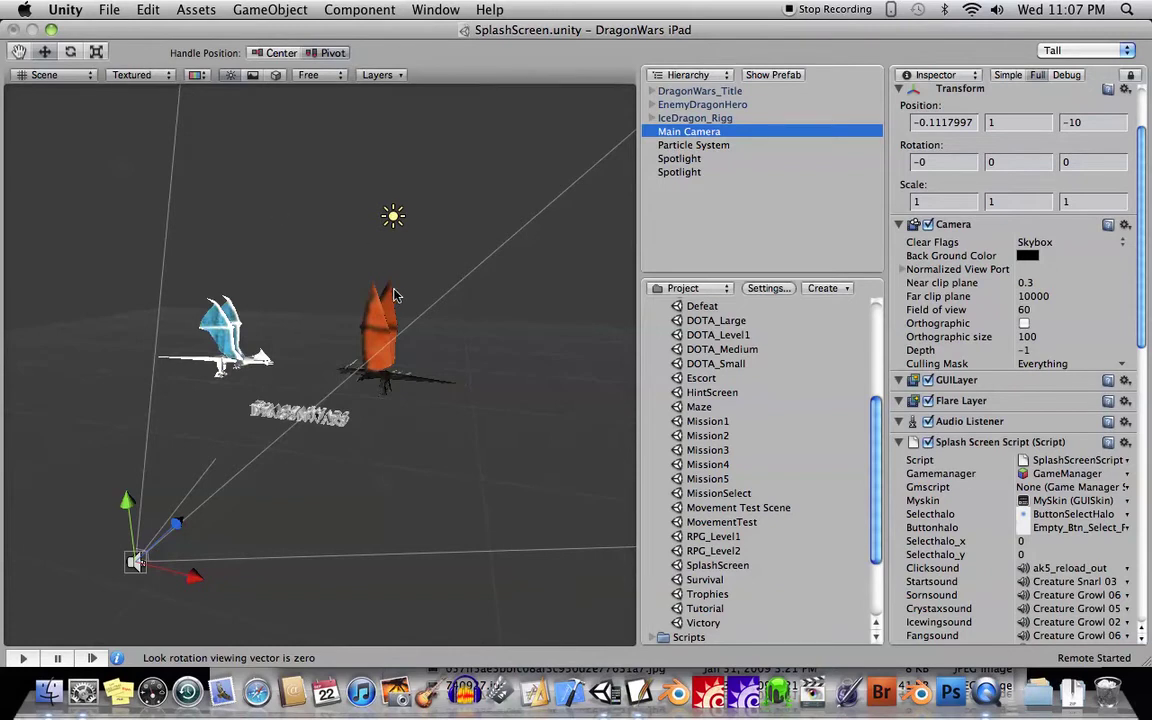
# Step: Bring up File > Build Settings and nudge the window right
pyautogui.click(106, 12)
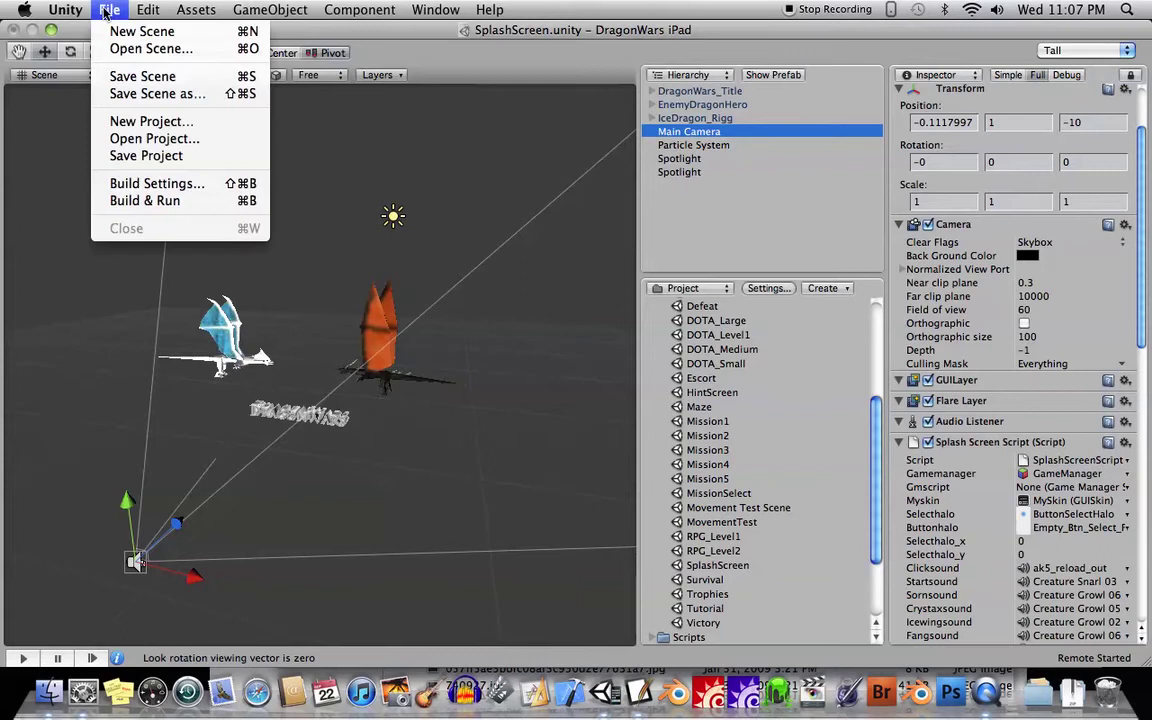
pyautogui.click(157, 183)
pyautogui.moveTo(348, 33); pyautogui.dragTo(360, 33)
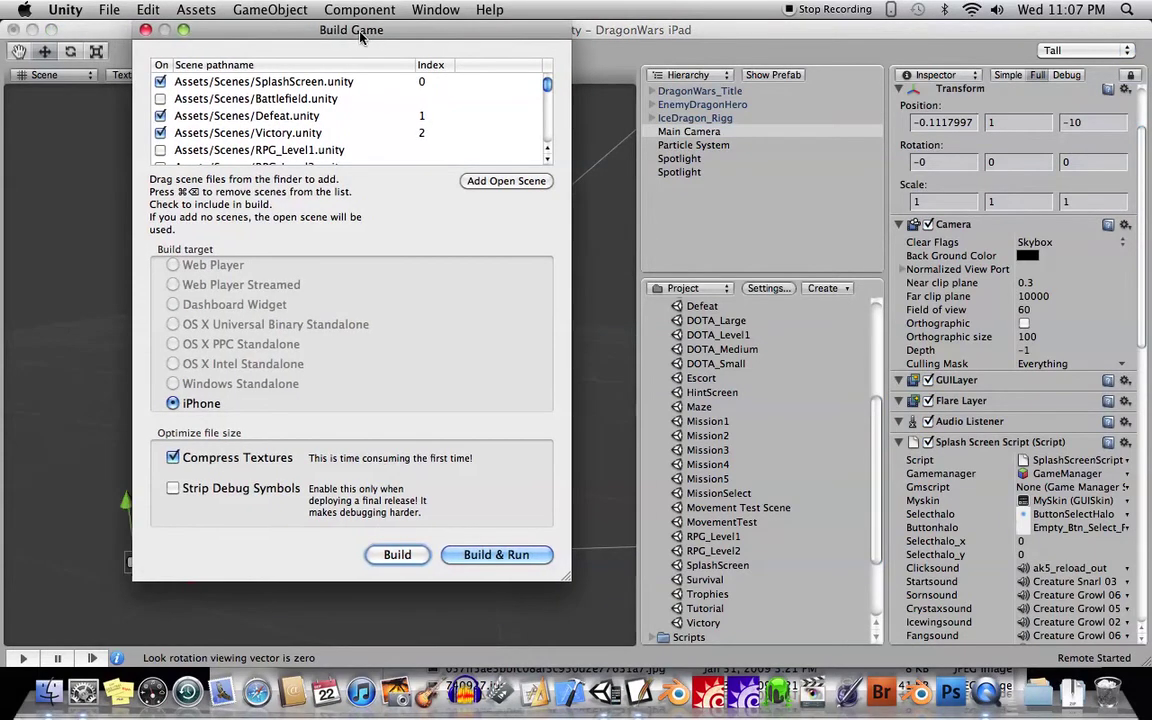
# Step: Scroll the scene list to check SplashScreen, Defeat and Victory are ticked, then move the window aside
pyautogui.scroll(-2, 188, 125)
pyautogui.scroll(-5, 188, 132)
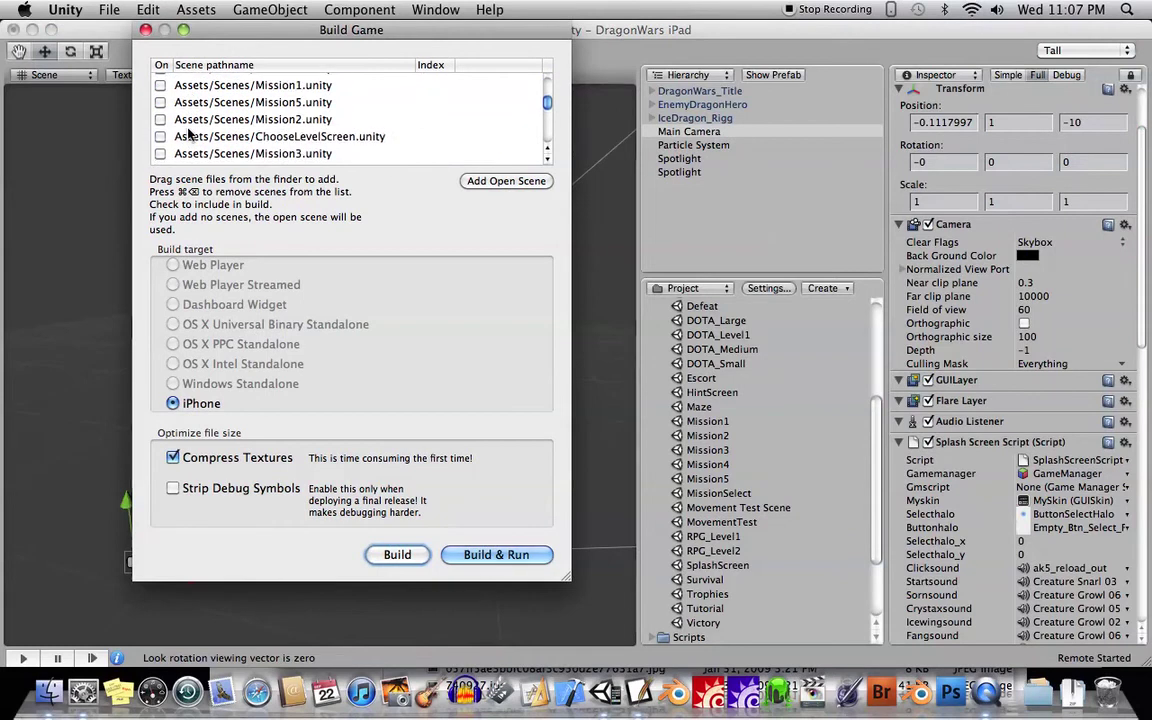
pyautogui.scroll(-2, 188, 133)
pyautogui.scroll(3, 185, 128)
pyautogui.scroll(3, 185, 120)
pyautogui.scroll(-5, 200, 120)
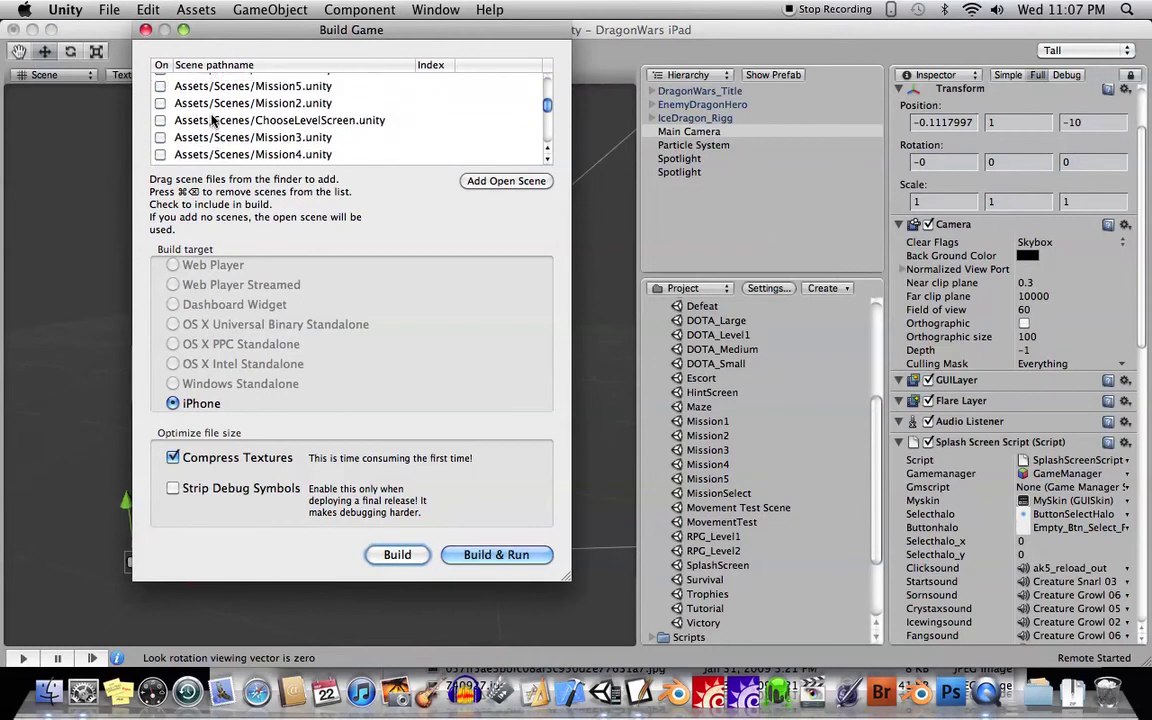
pyautogui.scroll(-5, 212, 120)
pyautogui.scroll(3, 200, 122)
pyautogui.scroll(2, 185, 124)
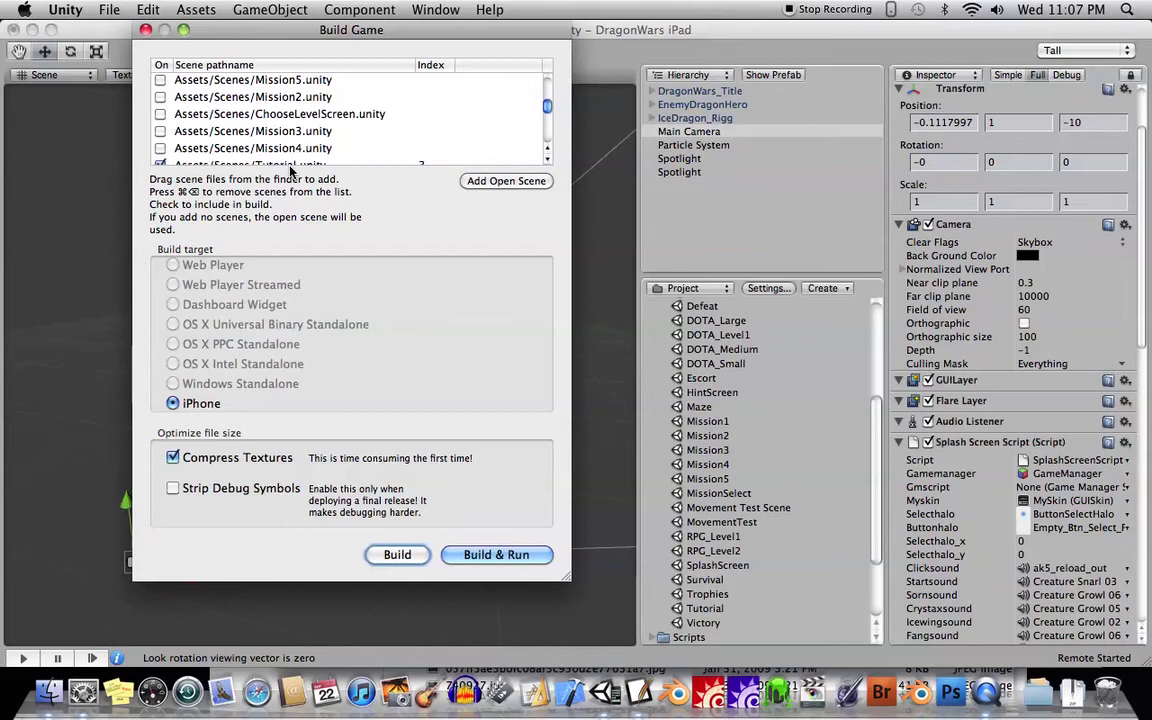
pyautogui.scroll(3, 332, 160)
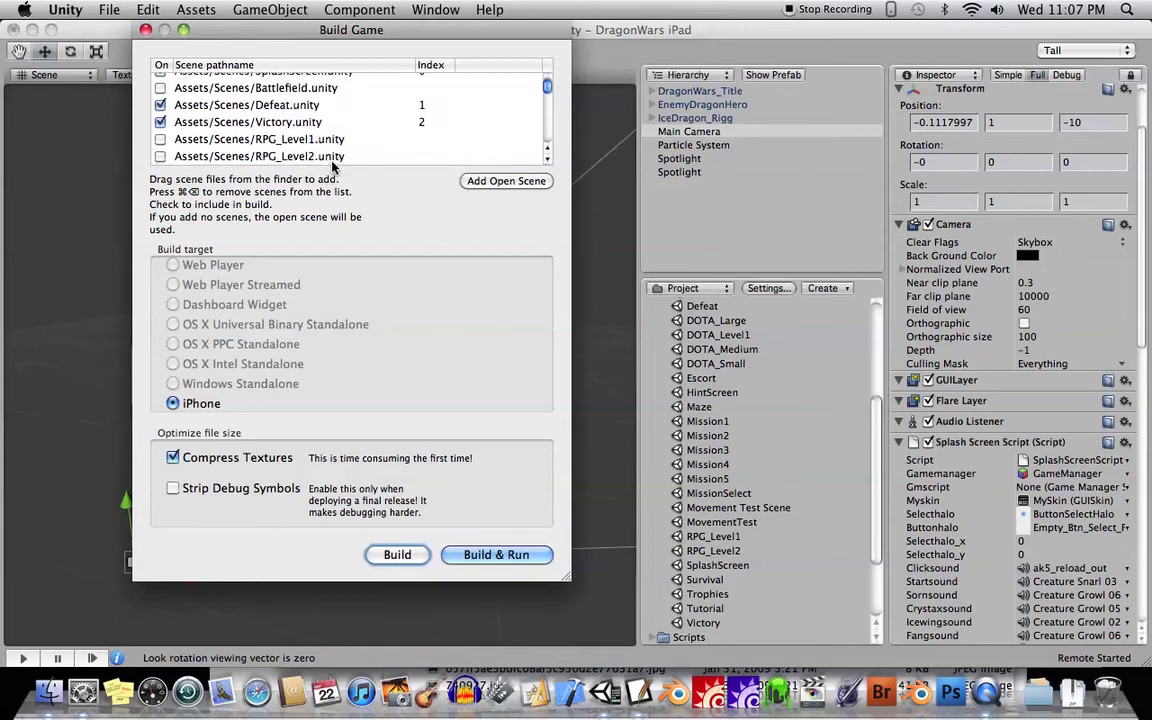
pyautogui.scroll(1, 333, 160)
pyautogui.moveTo(332, 40); pyautogui.dragTo(366, 41)
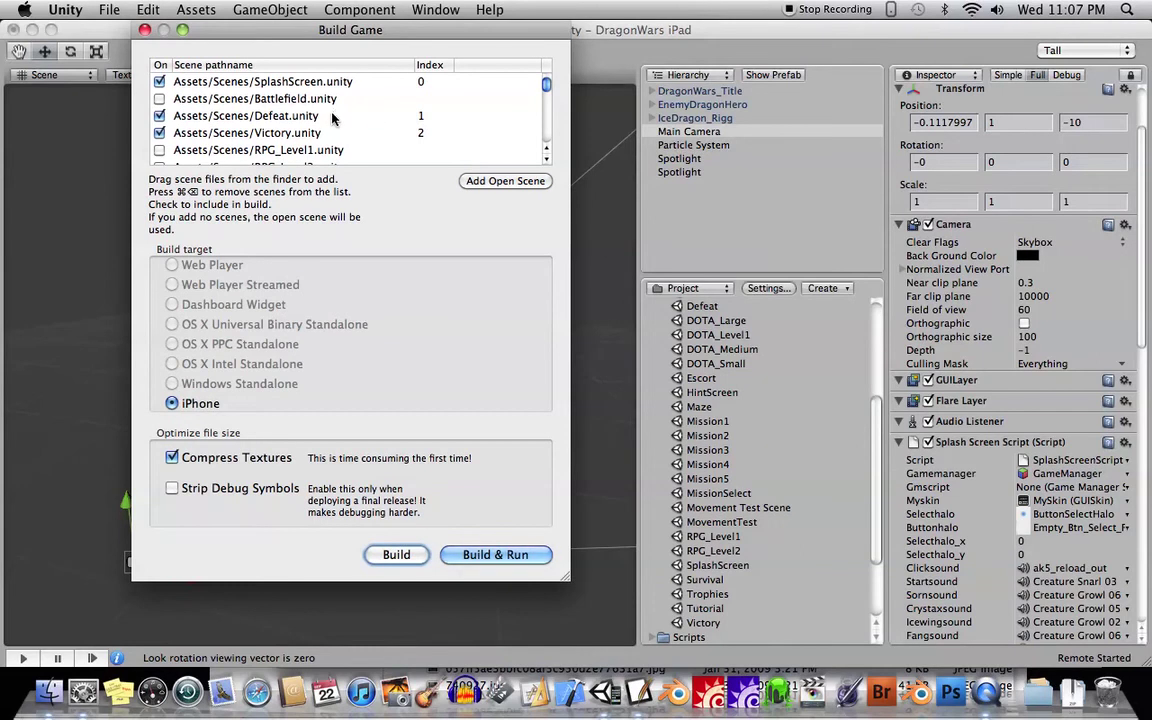
pyautogui.moveTo(324, 34)
pyautogui.mouseDown()
pyautogui.moveTo(631, 52)
pyautogui.moveTo(631, 31)
pyautogui.mouseUp()
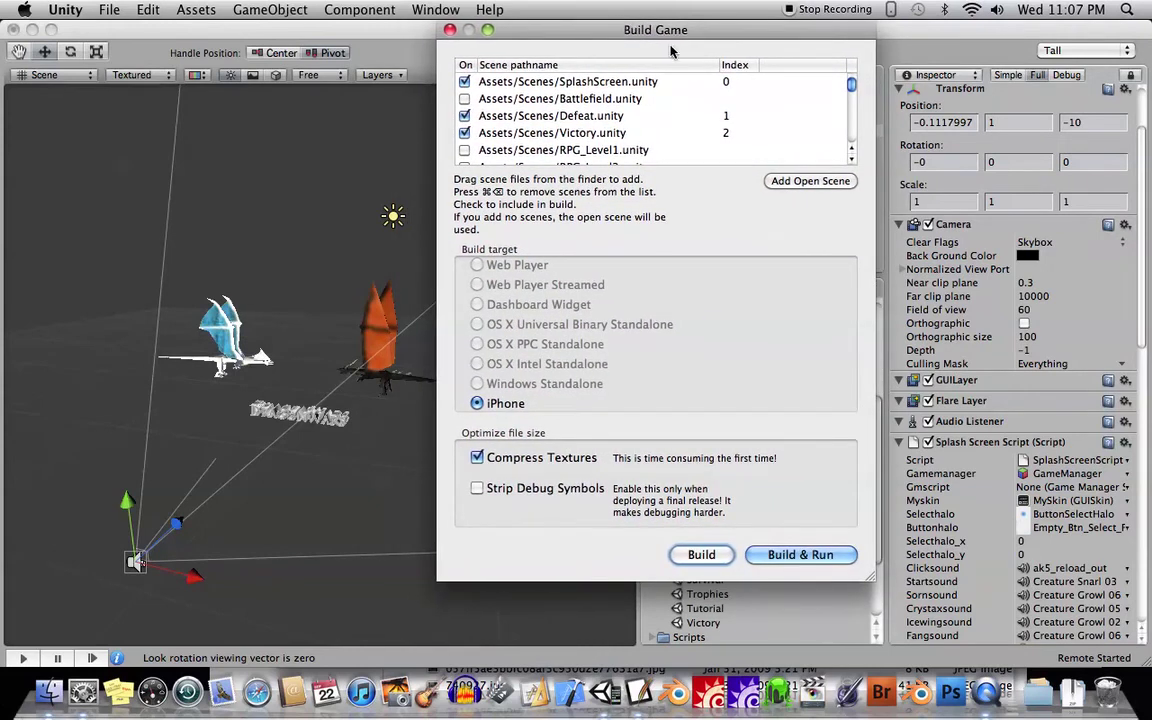
pyautogui.moveTo(712, 33); pyautogui.dragTo(705, 33)
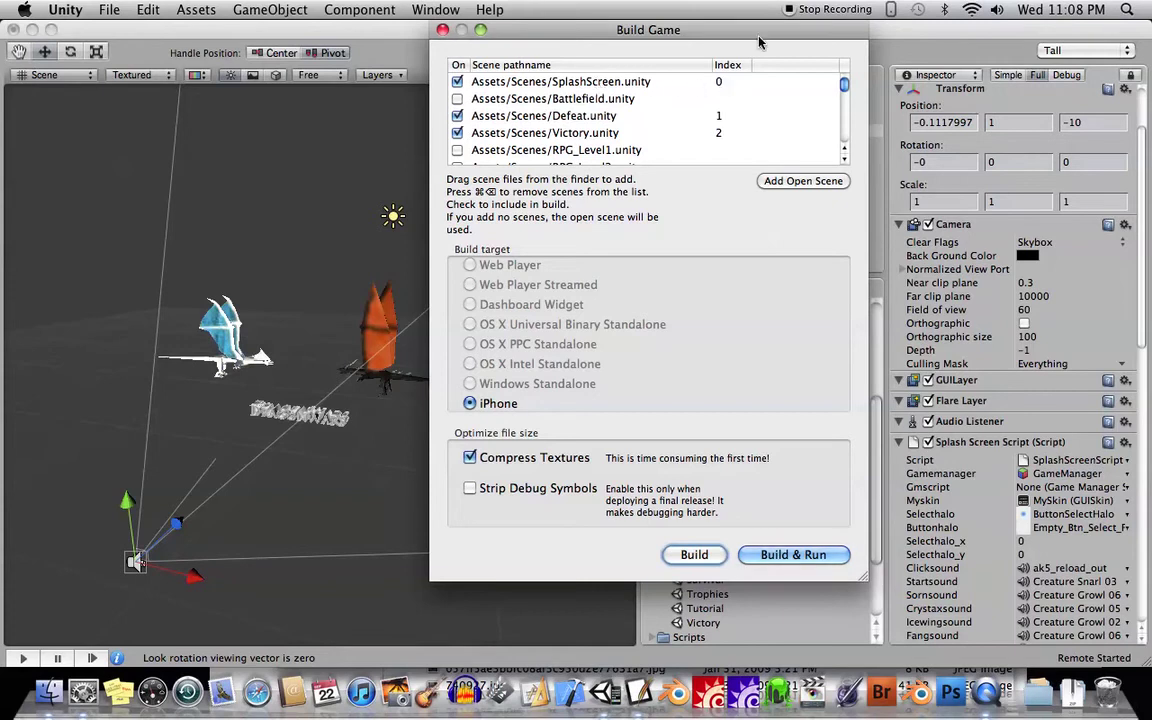
pyautogui.moveTo(731, 30); pyautogui.dragTo(737, 30)
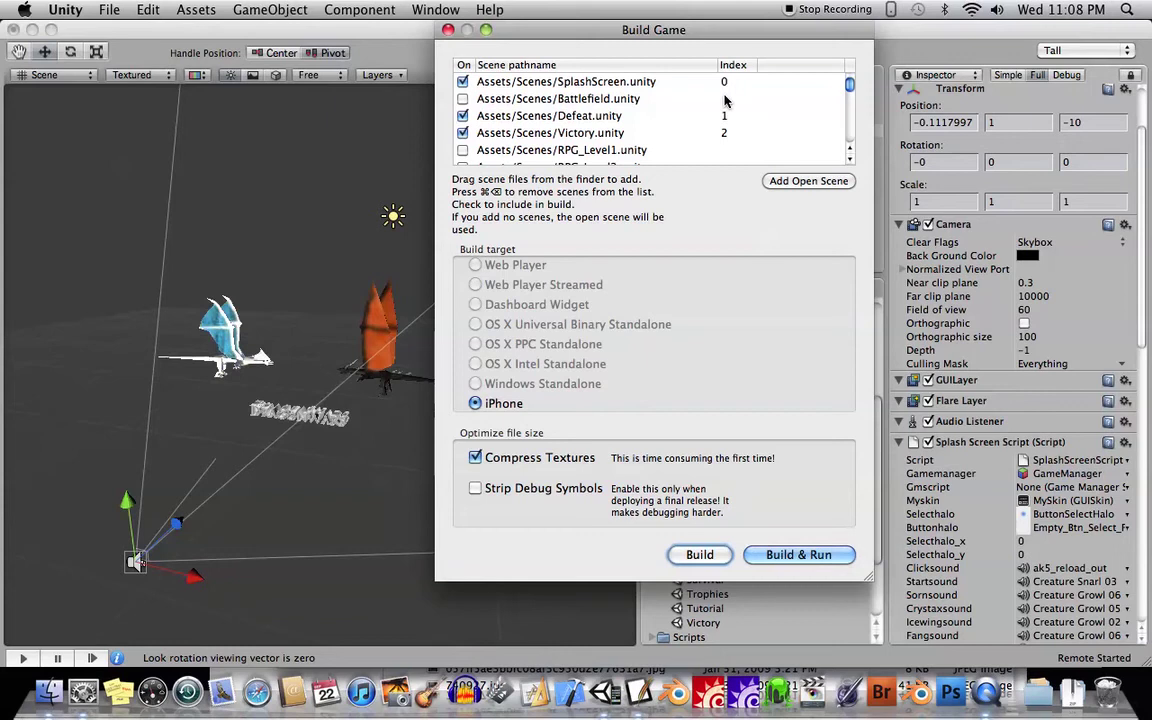
# Step: Close the Build Game dialog and orbit back onto the SplashScreen dragons and title
pyautogui.click(447, 31)
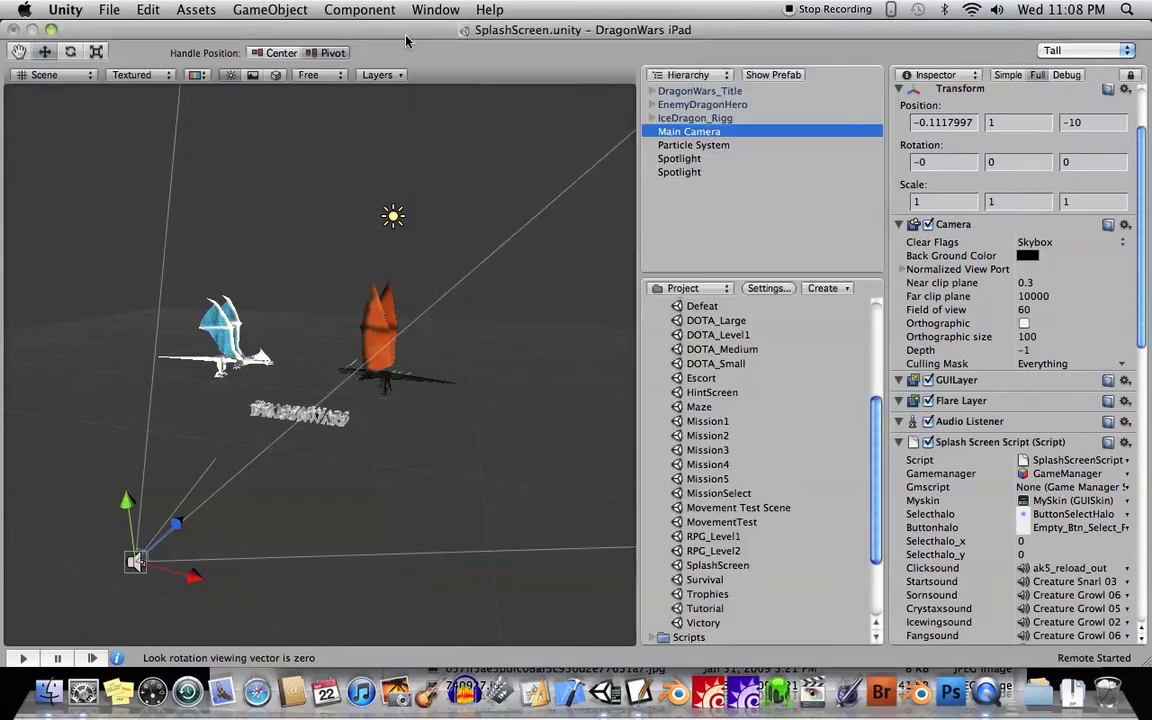
pyautogui.keyDown('alt'); pyautogui.moveTo(309, 244); pyautogui.dragTo(318, 275); pyautogui.keyUp('alt')
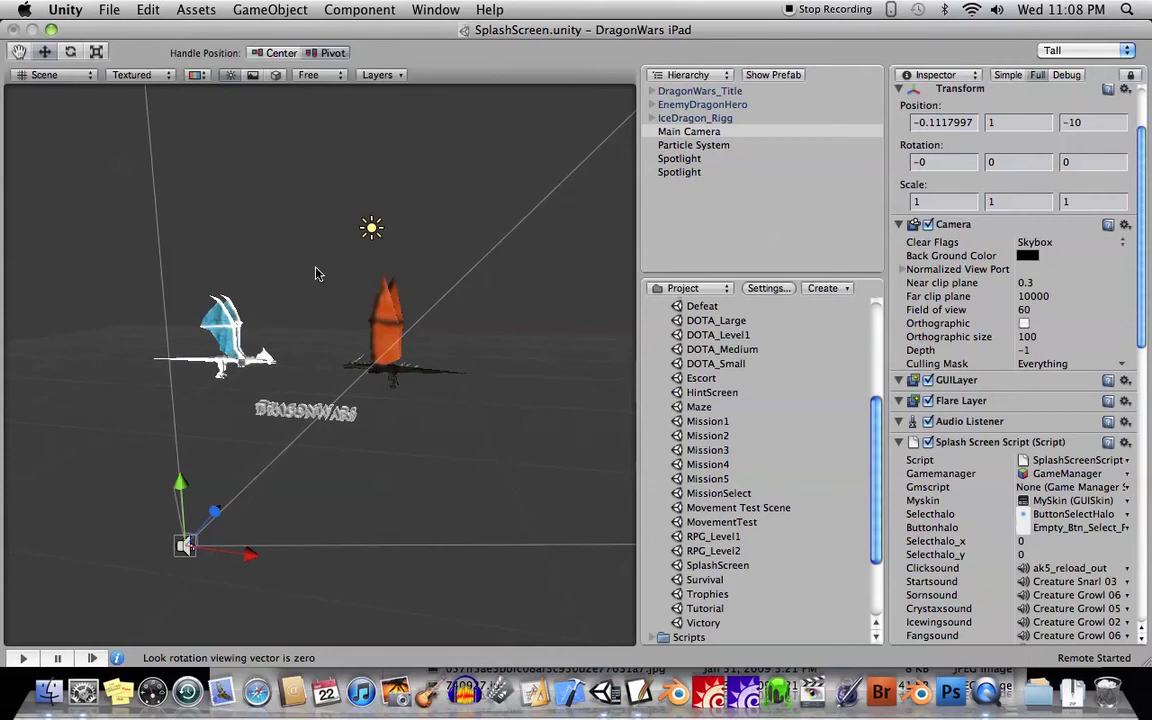
pyautogui.moveTo(318, 275)
pyautogui.keyDown('alt'); pyautogui.mouseDown()
pyautogui.moveTo(292, 290)
pyautogui.moveTo(310, 278)
pyautogui.moveTo(313, 298)
pyautogui.mouseUp(); pyautogui.keyUp('alt')
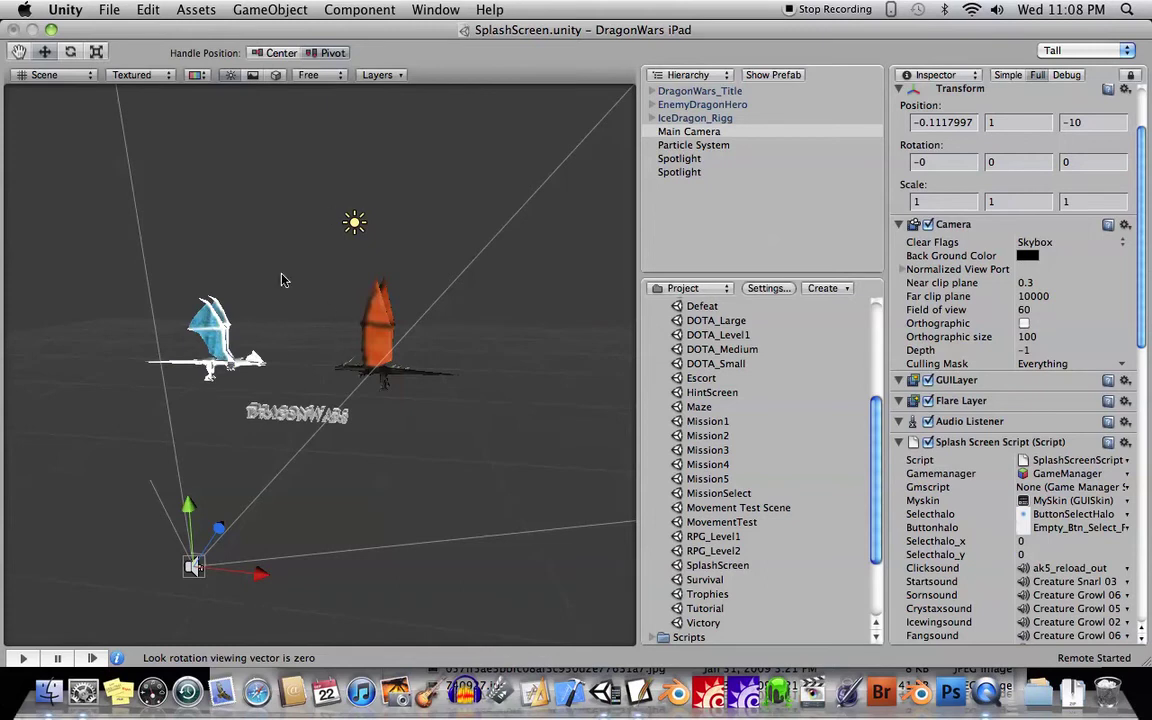
# Step: Load Scenes/DOTA_Medium.unity without saving SplashScreen, then orbit to look down on the level
pyautogui.click(109, 9)
pyautogui.click(141, 52)
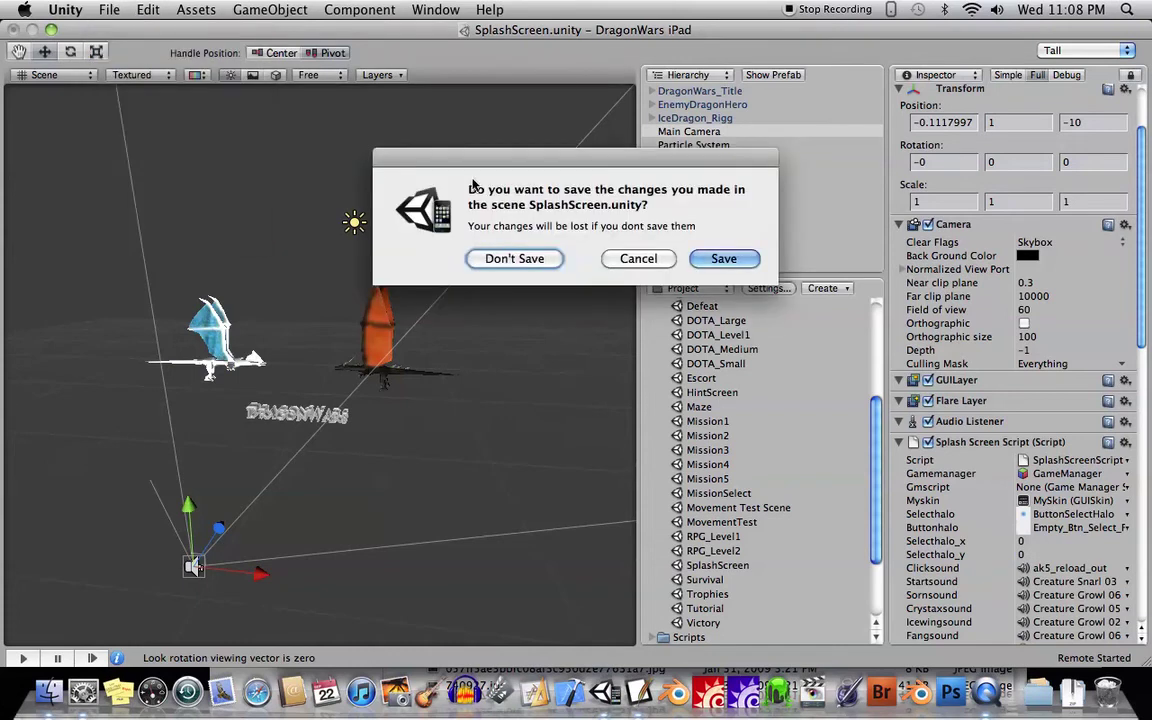
pyautogui.click(514, 259)
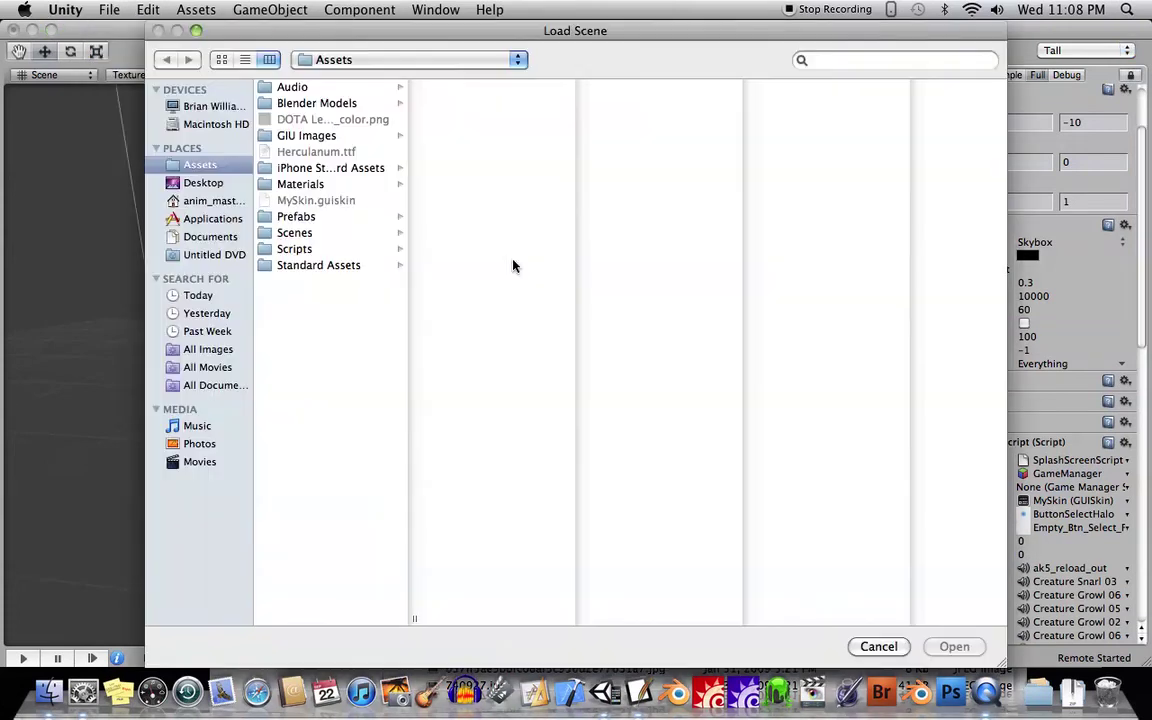
pyautogui.click(283, 233)
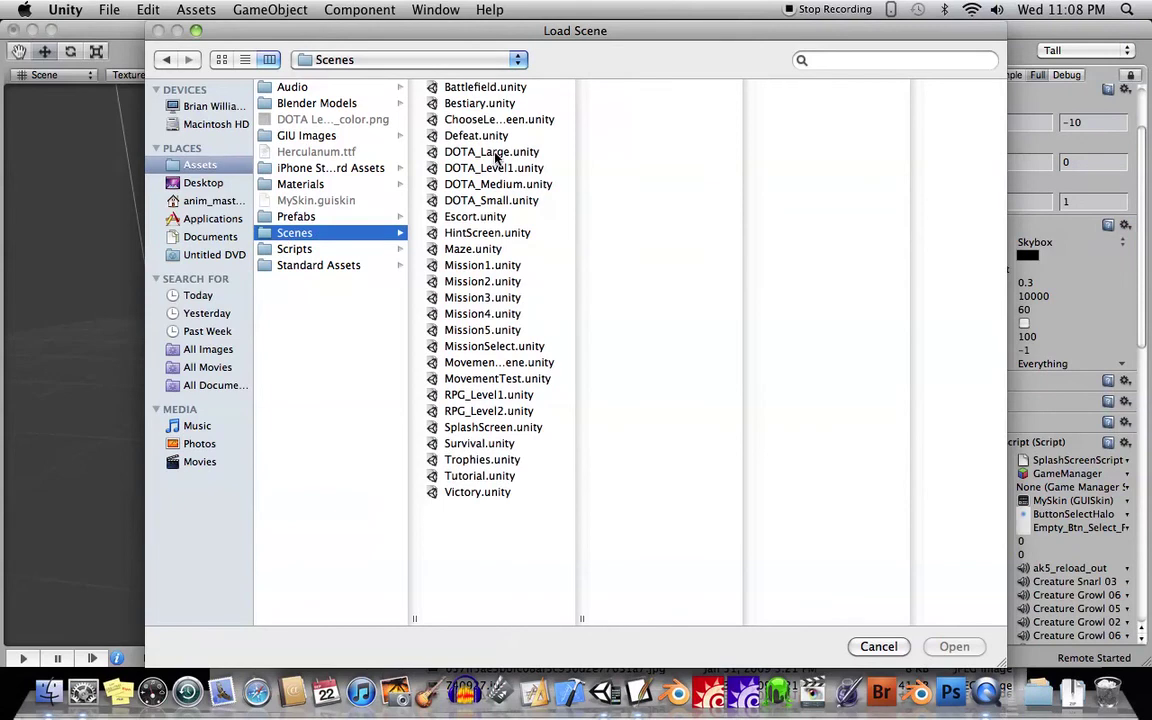
pyautogui.doubleClick(495, 186)
pyautogui.click(514, 257)
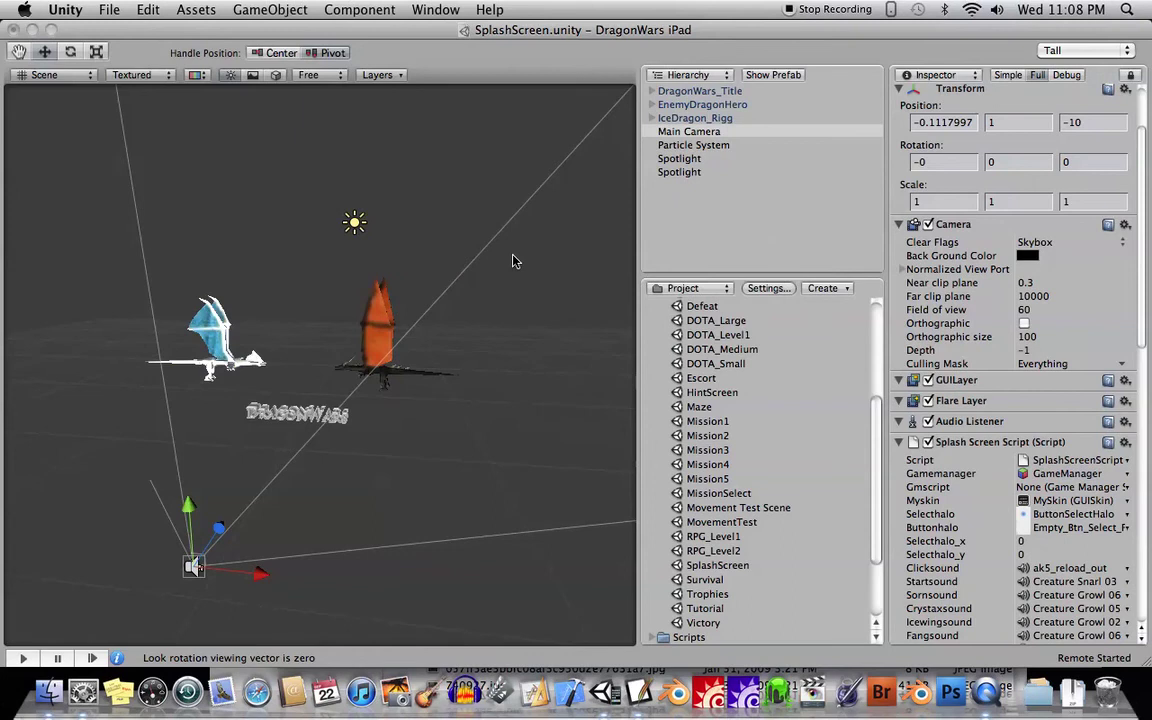
pyautogui.moveTo(363, 232)
pyautogui.keyDown('alt'); pyautogui.mouseDown()
pyautogui.moveTo(330, 440)
pyautogui.moveTo(285, 430)
pyautogui.mouseUp(); pyautogui.keyUp('alt')
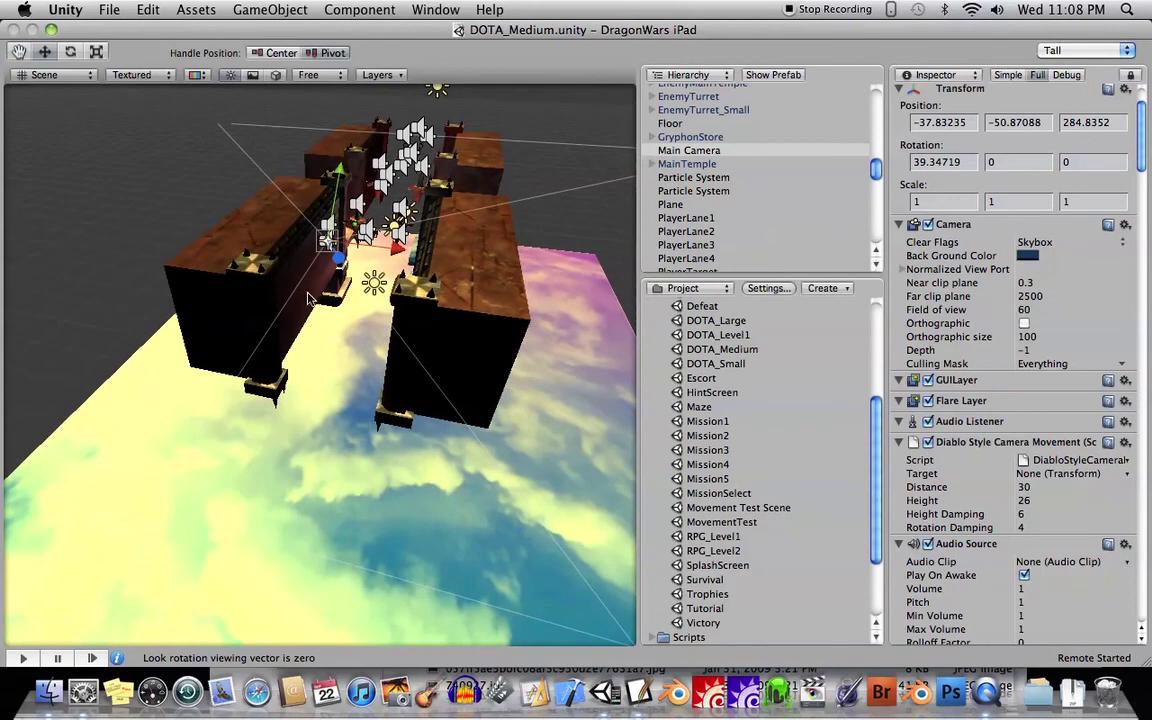
# Step: Play the DOTA_Medium level briefly, then stop it with Cmd+P
pyautogui.click(320, 313)
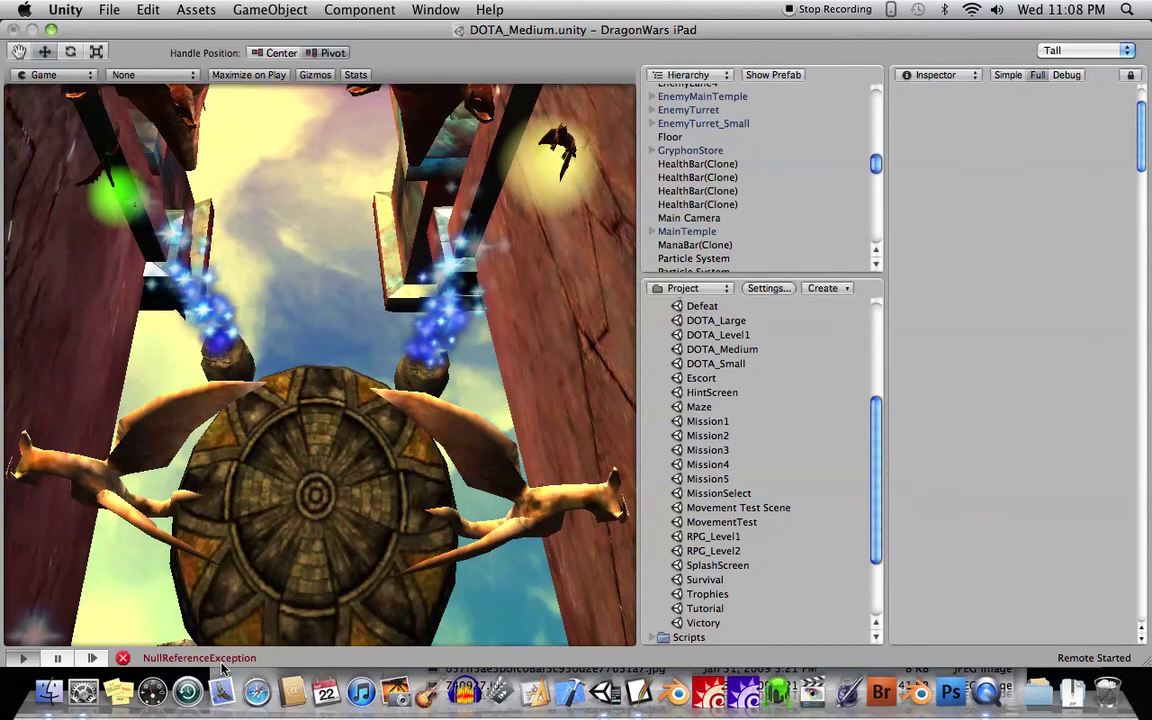
pyautogui.press('super+p')
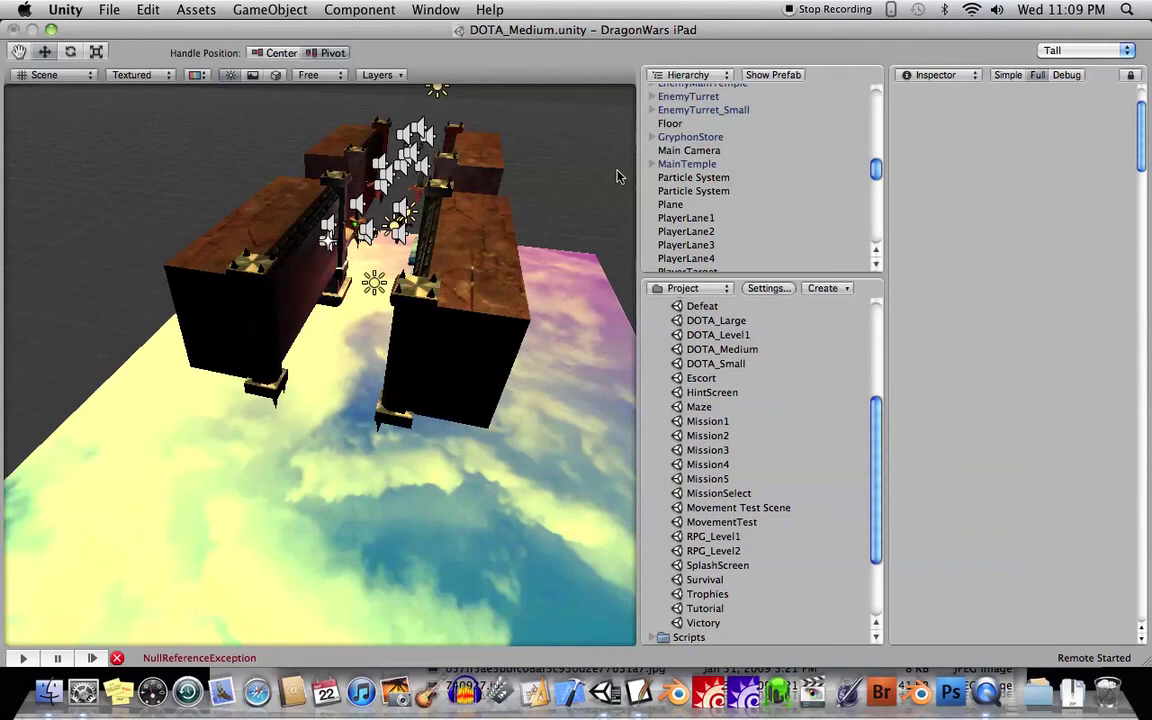
# Step: Load Scenes/SplashScreen.unity via File > Open Scene, choosing Don't Save for DOTA_Medium
pyautogui.scroll(5, 836, 162)
pyautogui.scroll(-2, 823, 167)
pyautogui.scroll(-2, 820, 170)
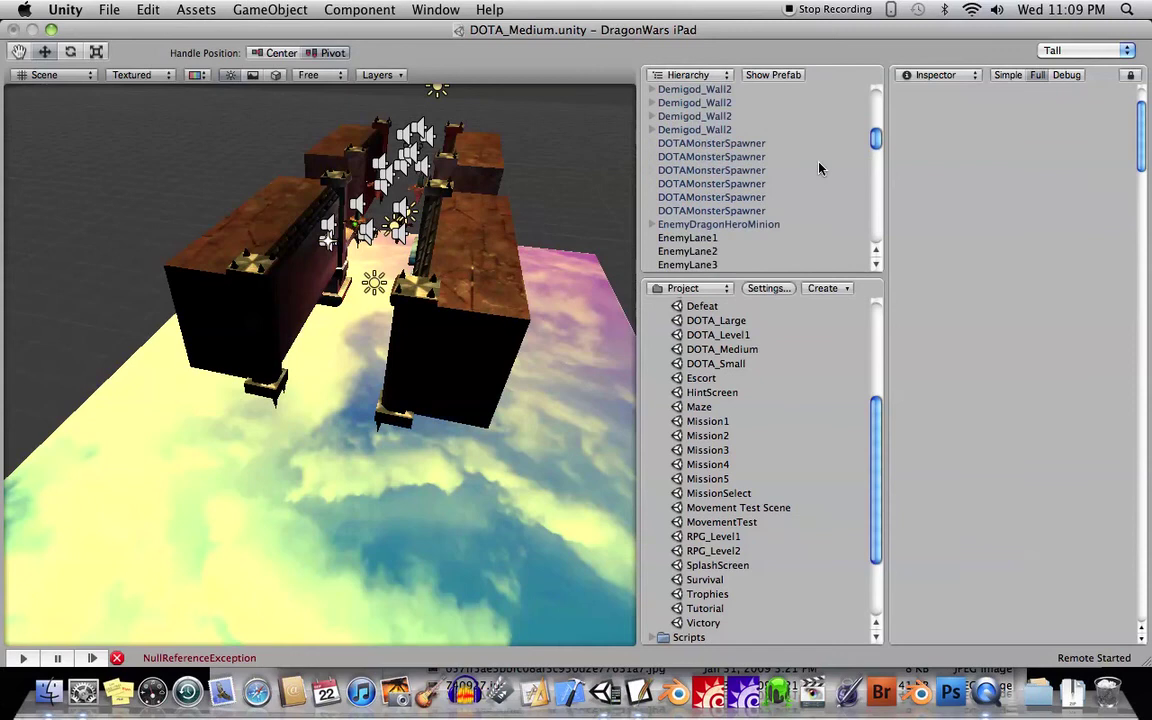
pyautogui.click(113, 8)
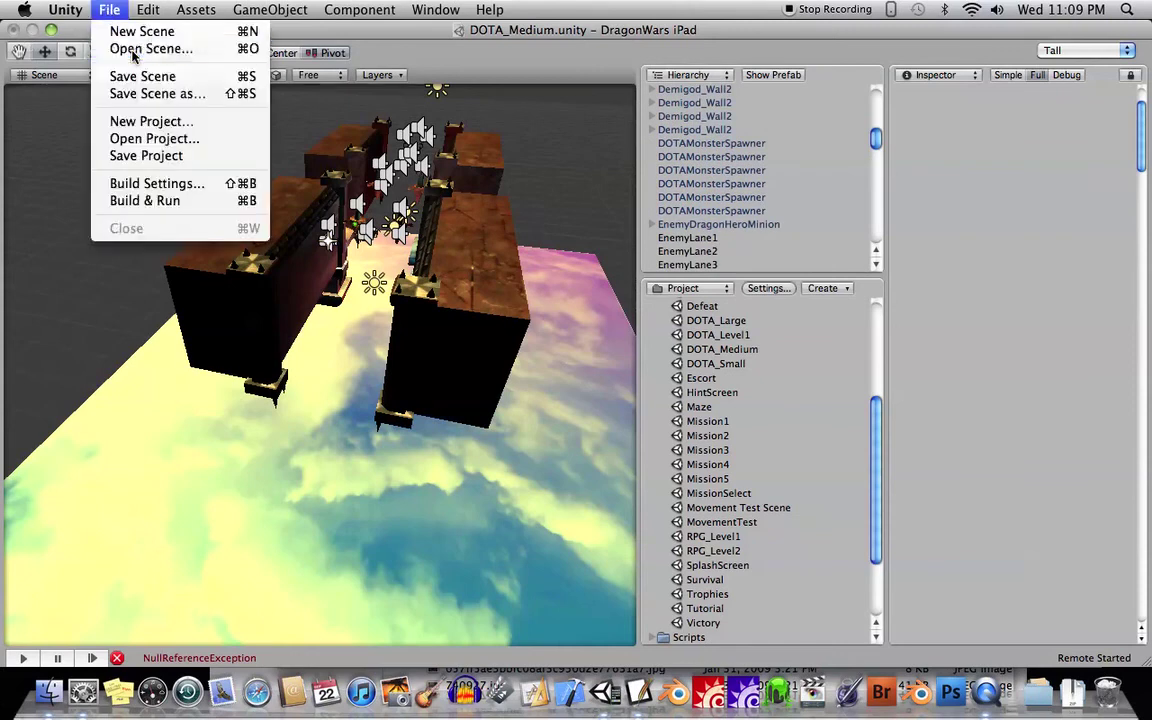
pyautogui.click(125, 47)
pyautogui.click(514, 258)
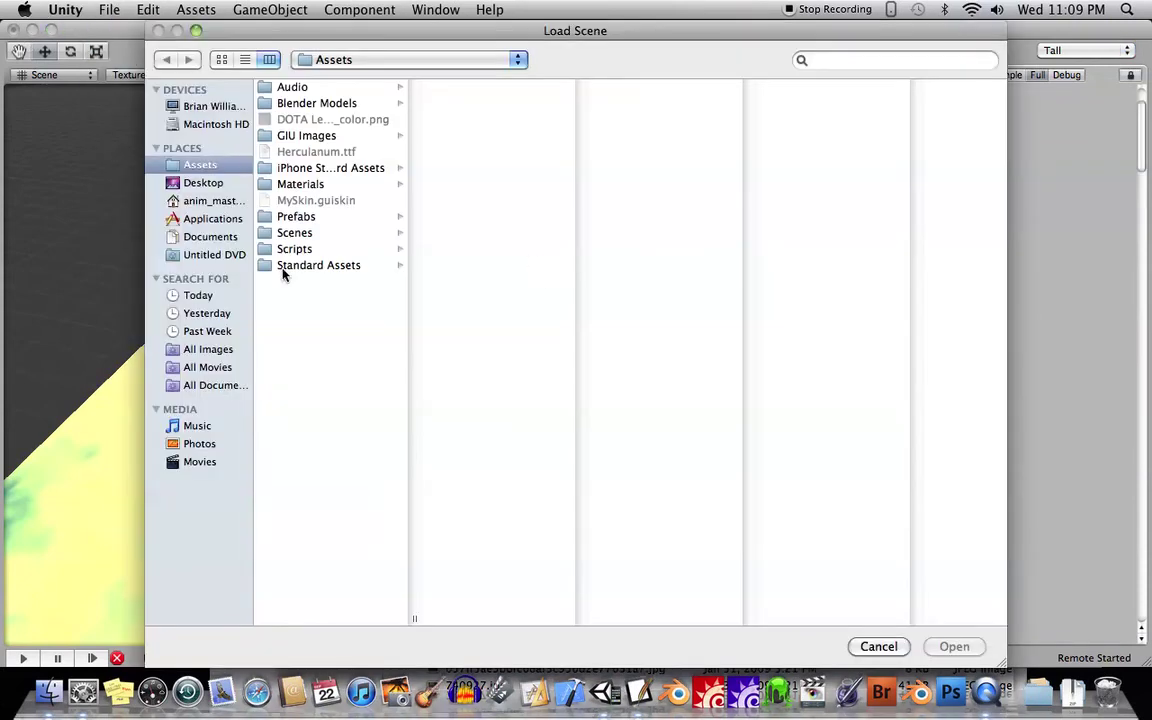
pyautogui.click(300, 233)
pyautogui.doubleClick(517, 428)
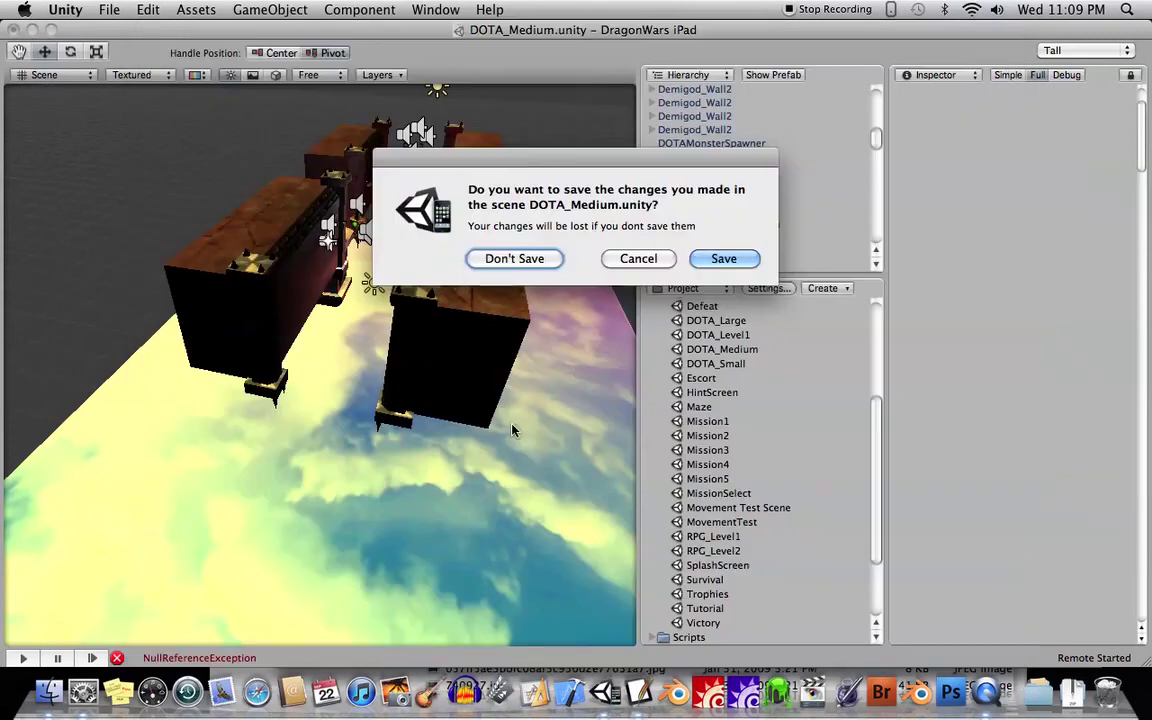
pyautogui.click(532, 260)
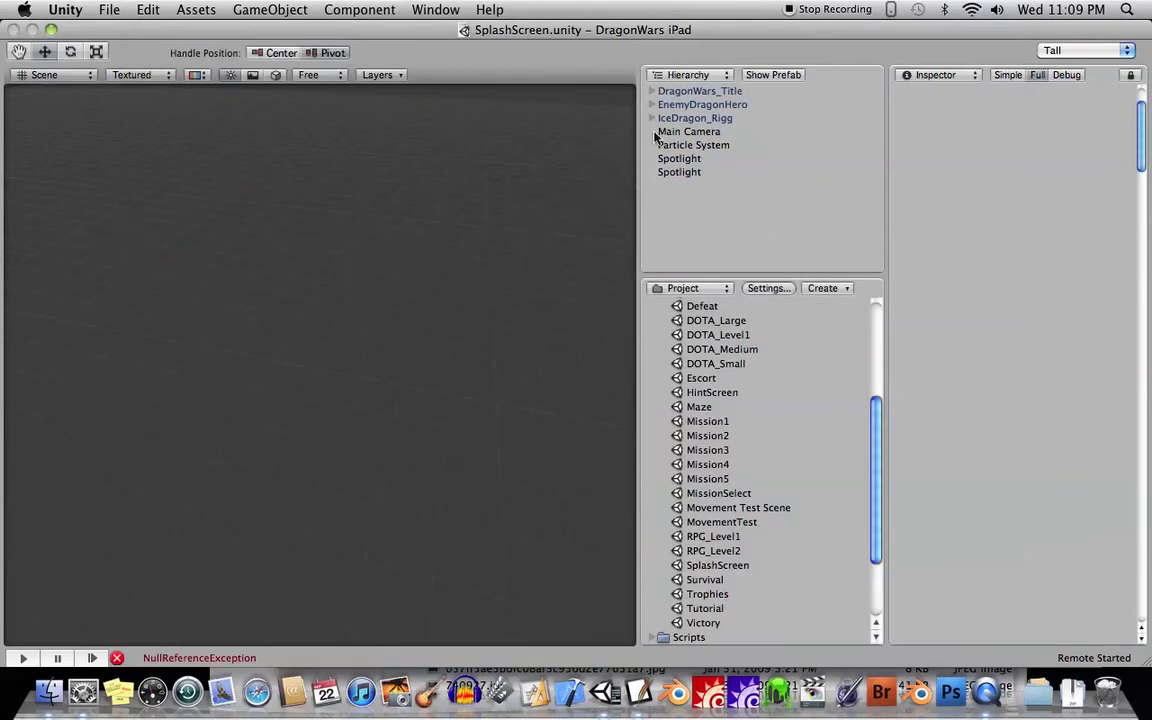
# Step: Select Main Camera, frame it with F, and orbit to face the dragons and title
pyautogui.click(668, 132)
pyautogui.press('f')
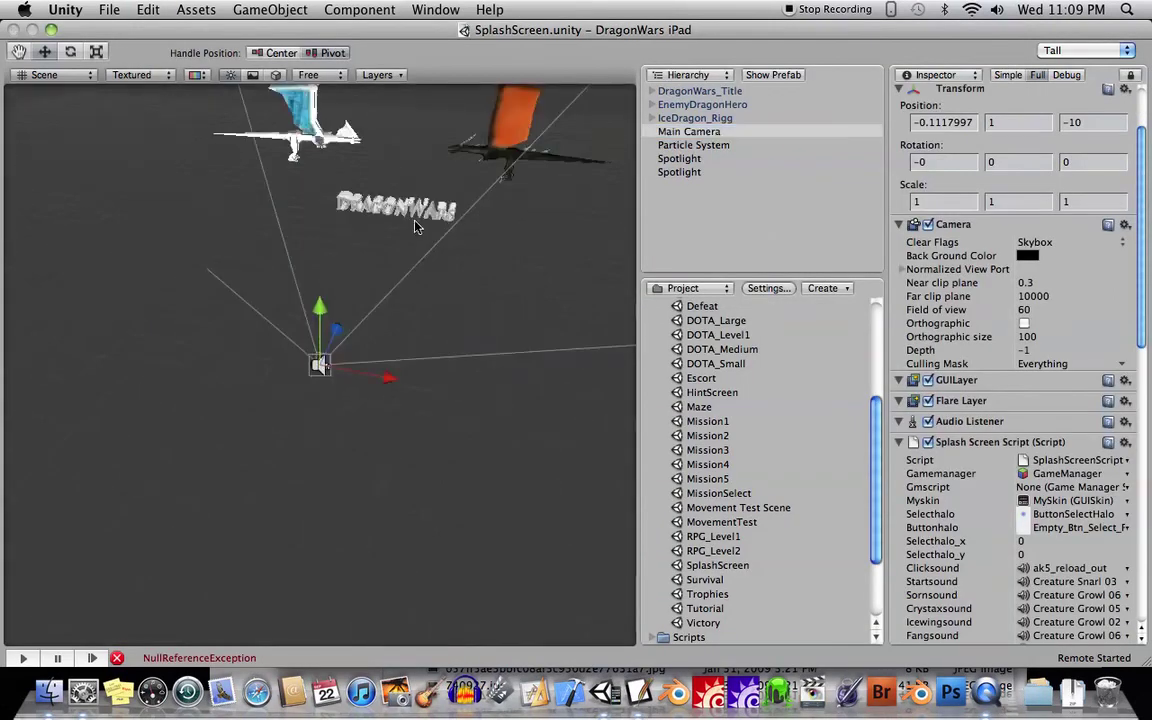
pyautogui.moveTo(373, 197)
pyautogui.keyDown('alt'); pyautogui.mouseDown()
pyautogui.moveTo(316, 356)
pyautogui.moveTo(314, 296)
pyautogui.moveTo(244, 319)
pyautogui.mouseUp(); pyautogui.keyUp('alt')
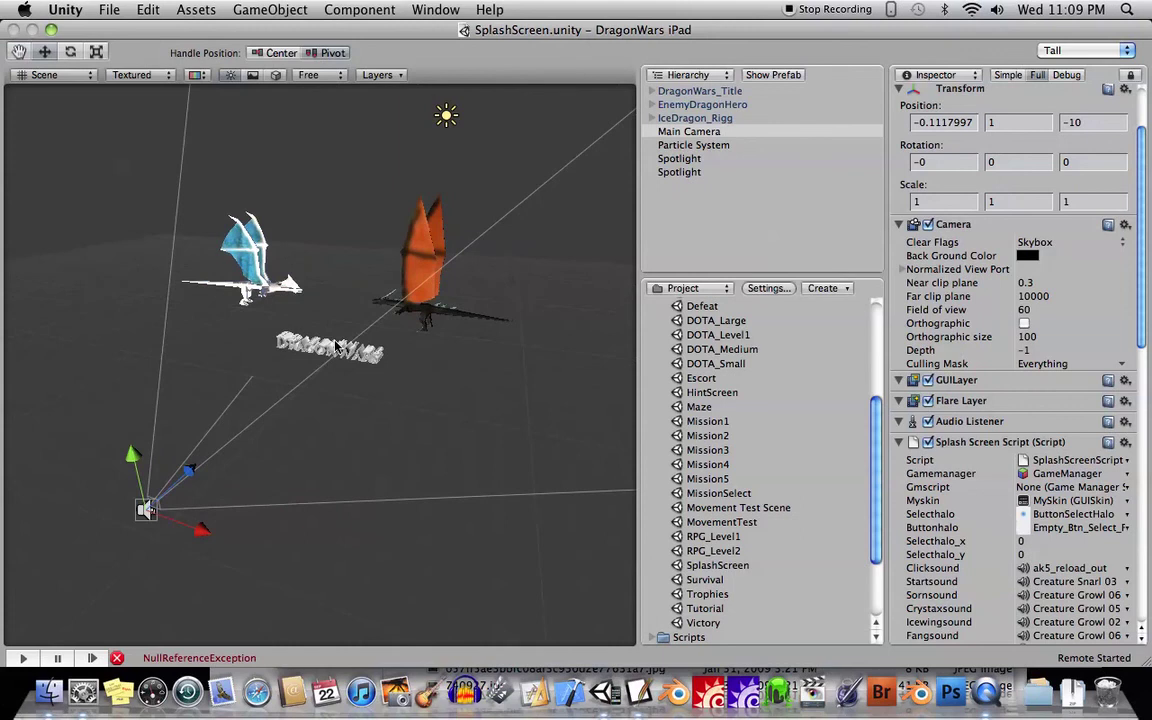
pyautogui.moveTo(339, 345)
pyautogui.keyDown('alt'); pyautogui.mouseDown()
pyautogui.moveTo(356, 274)
pyautogui.moveTo(332, 302)
pyautogui.moveTo(404, 257)
pyautogui.moveTo(381, 268)
pyautogui.mouseUp(); pyautogui.keyUp('alt')
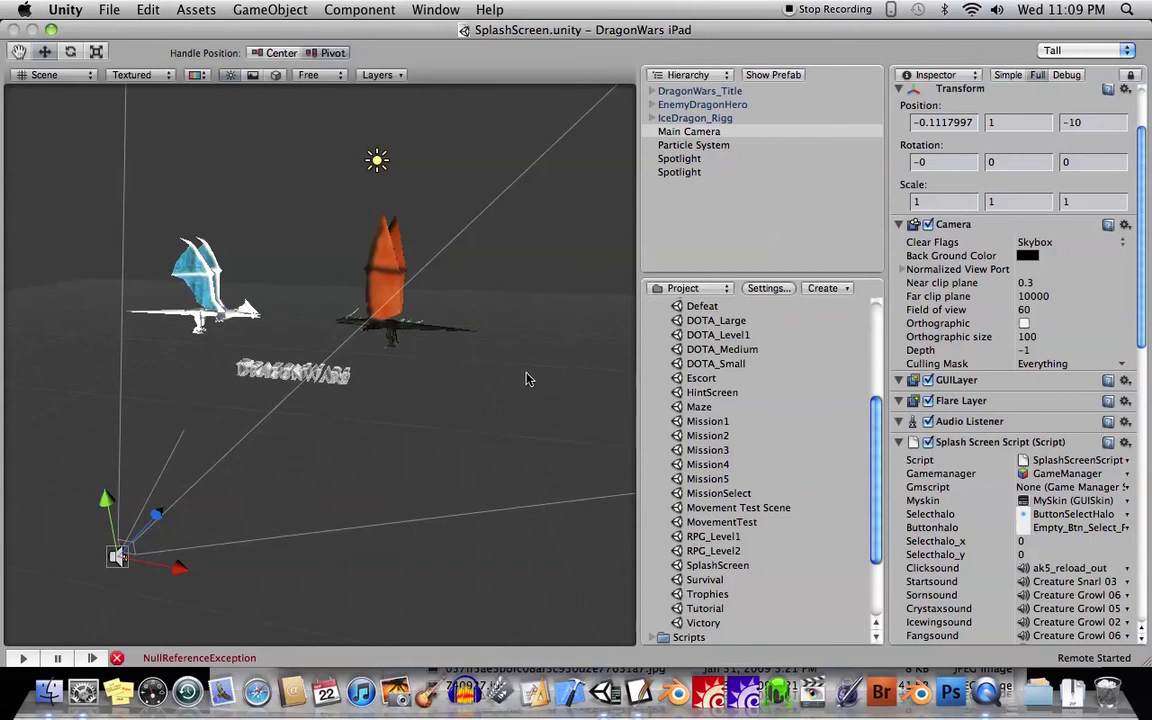